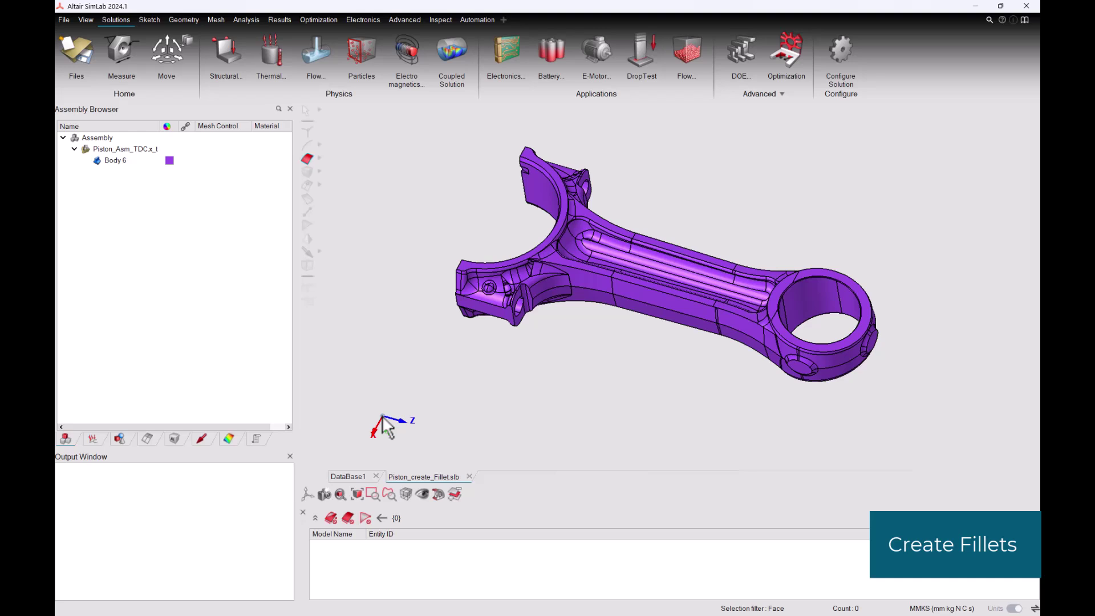
Start Create Fillet on the connecting rod and select the first three edge segments along the shank's outer upper edge
right_click_drag(508, 375, 411, 439)
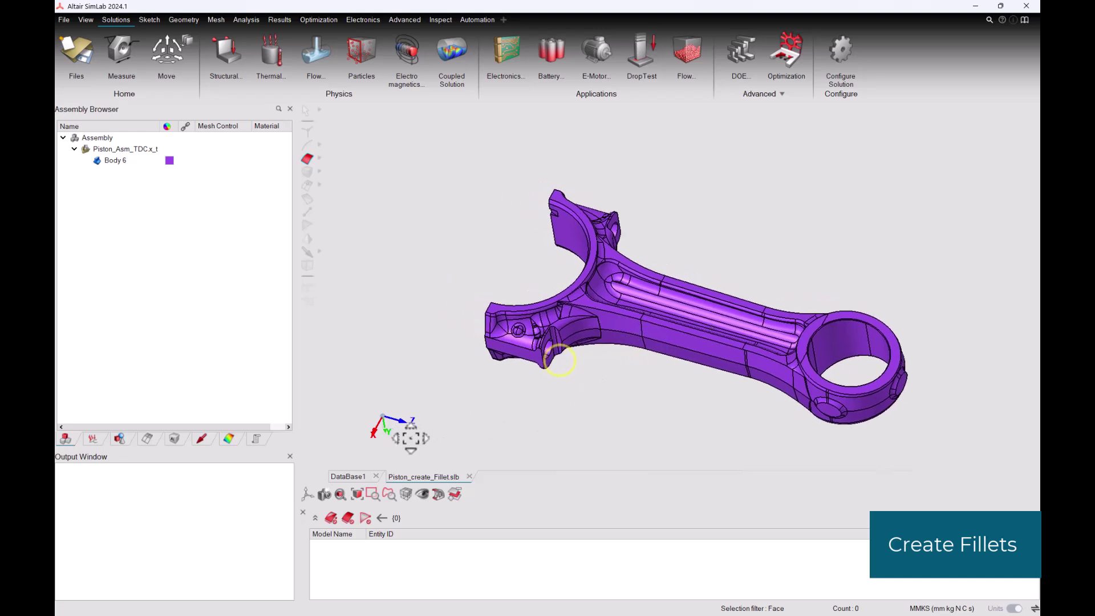
left_click(180, 20)
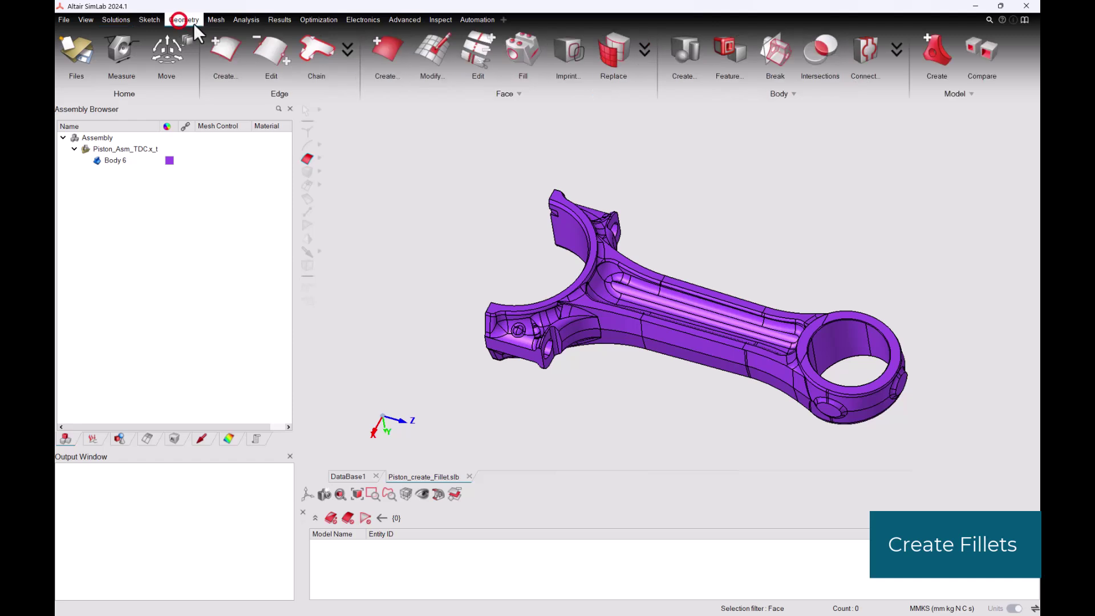
left_click(741, 41)
left_click(483, 130)
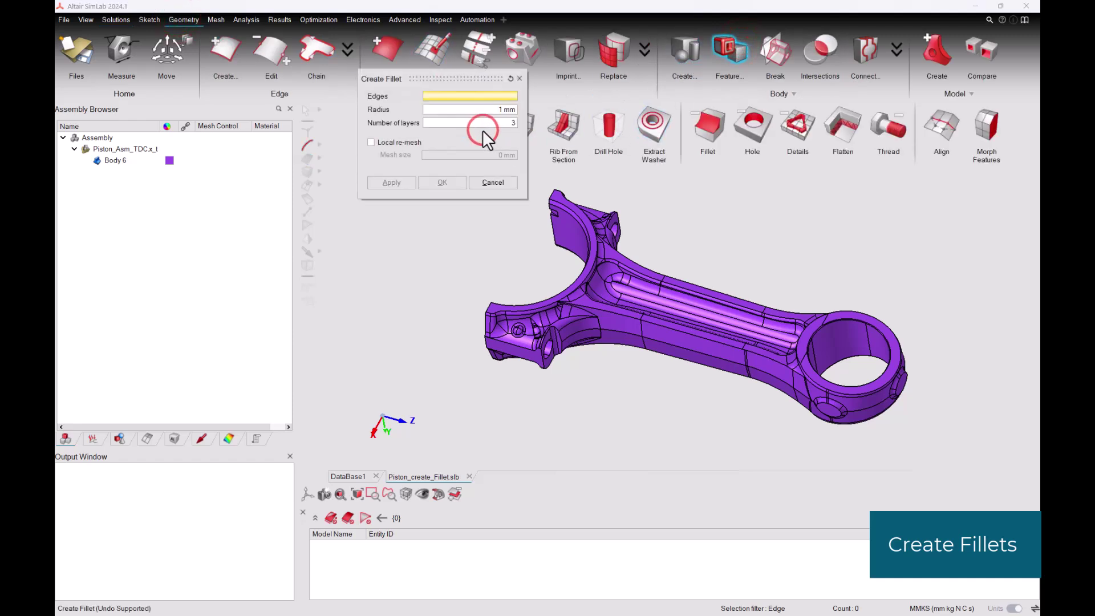
left_click_drag(462, 78, 426, 180)
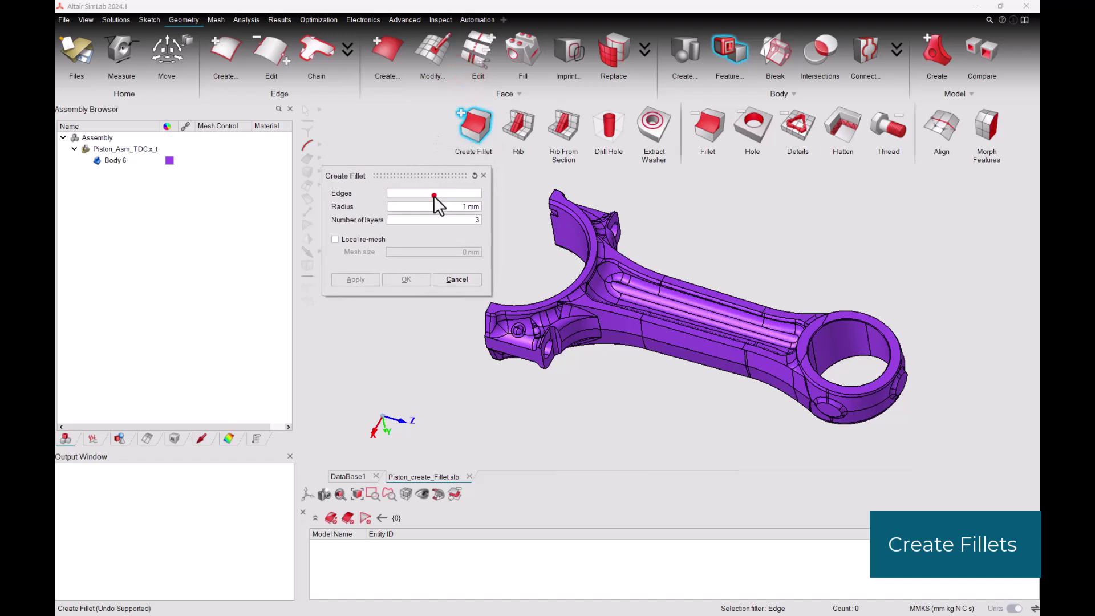
left_click(434, 194)
scroll(622, 318, "up", 6)
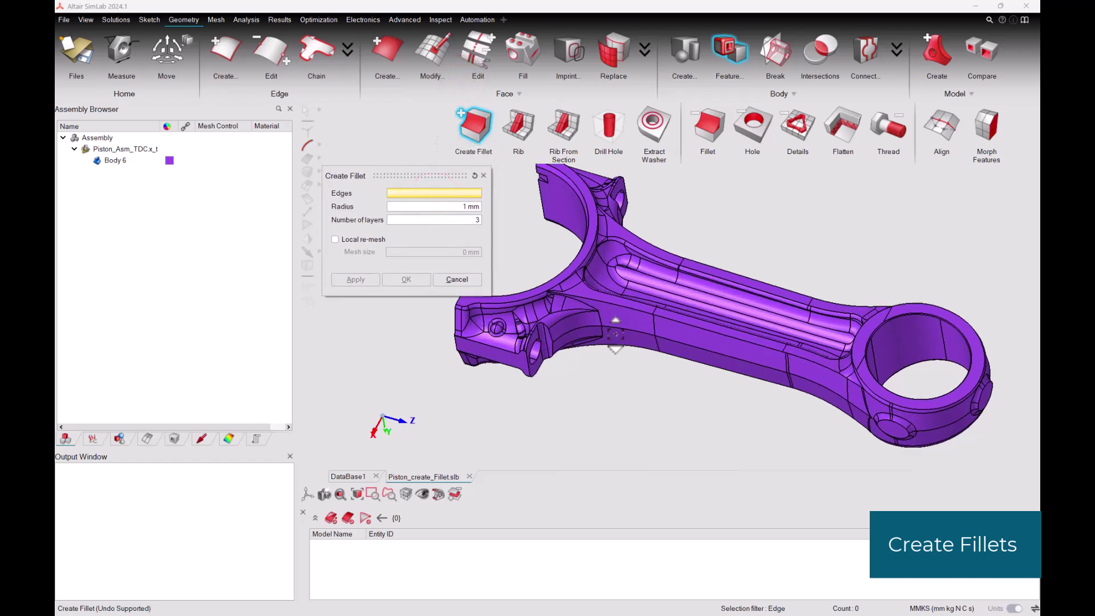
left_click(603, 298)
scroll(622, 318, "up", 4)
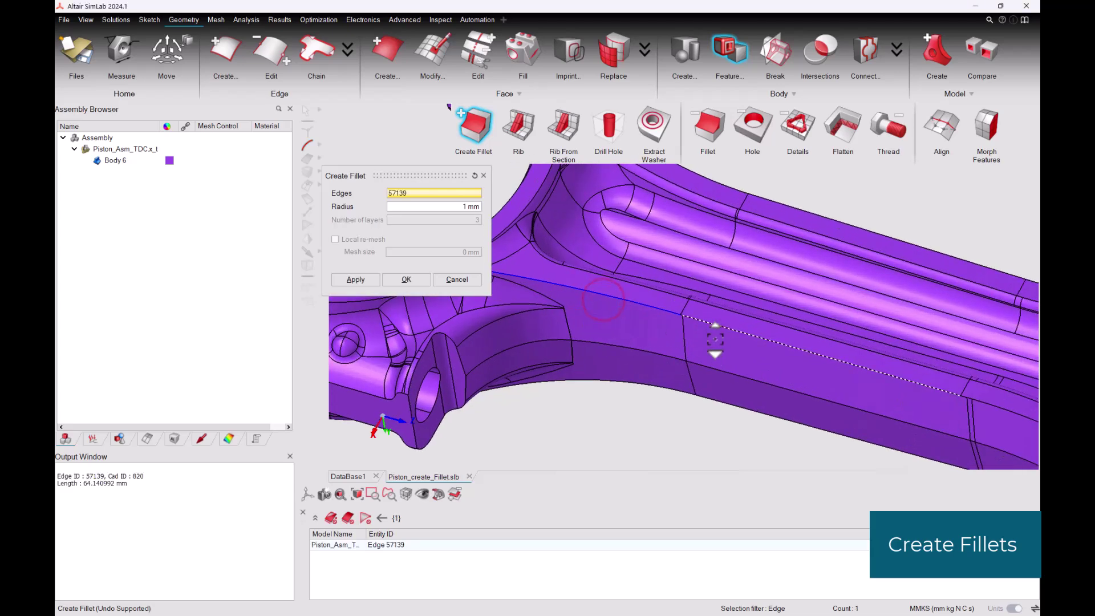
left_click(679, 313)
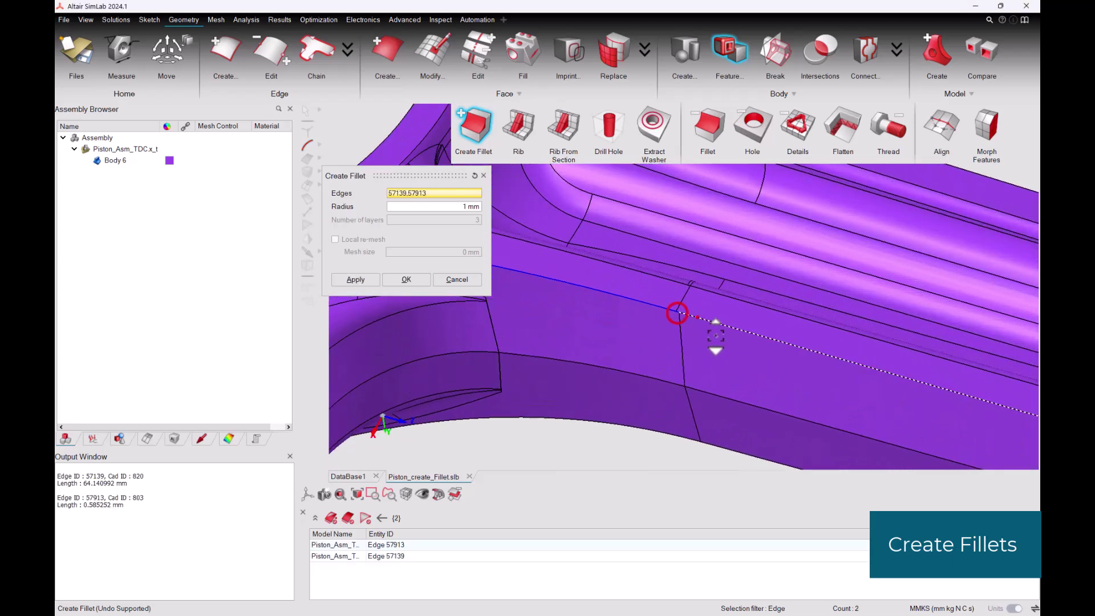
left_click(696, 316)
Add the two short edges at the shank's transition and the adjoining long curved edge to the fillet selection
scroll(627, 311, "down", 8)
scroll(787, 353, "up", 5)
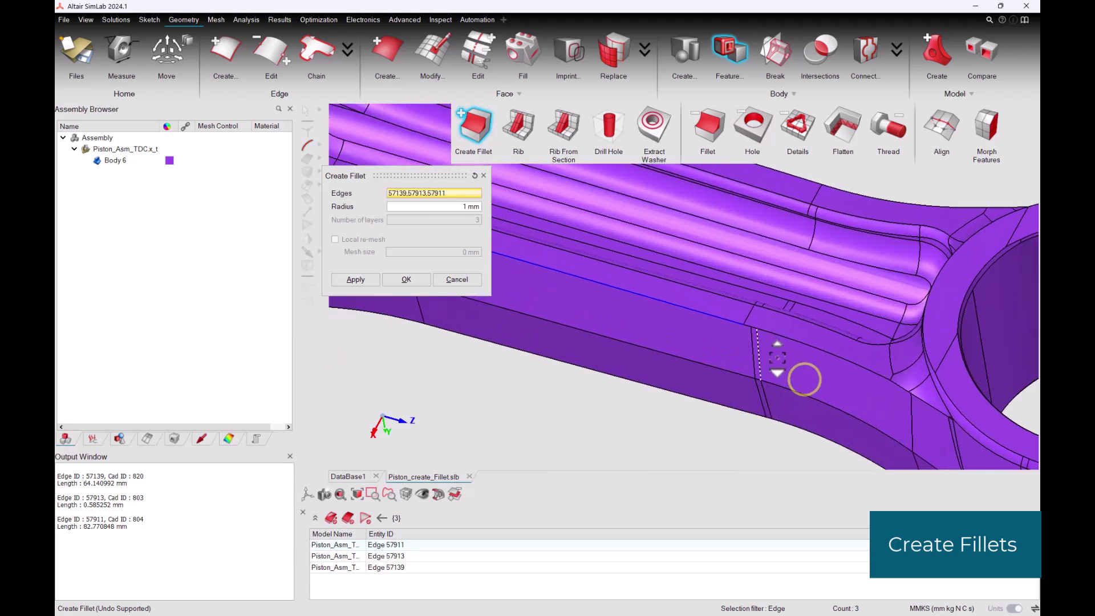
left_click(746, 321)
left_click(746, 324)
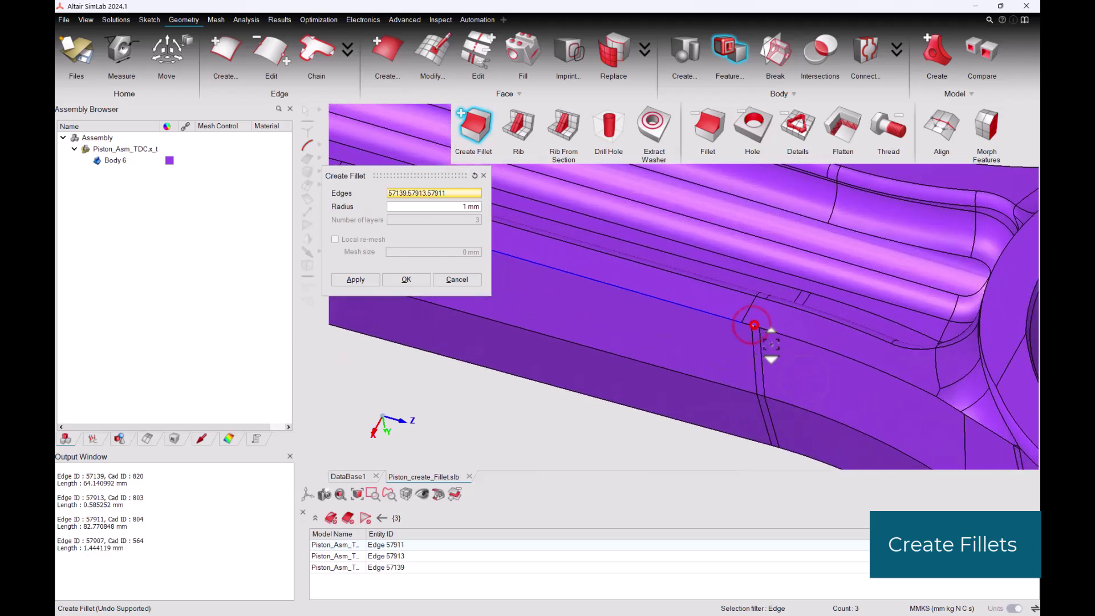
left_click(751, 324)
left_click(763, 328)
left_click(764, 330)
scroll(787, 343, "down", 3)
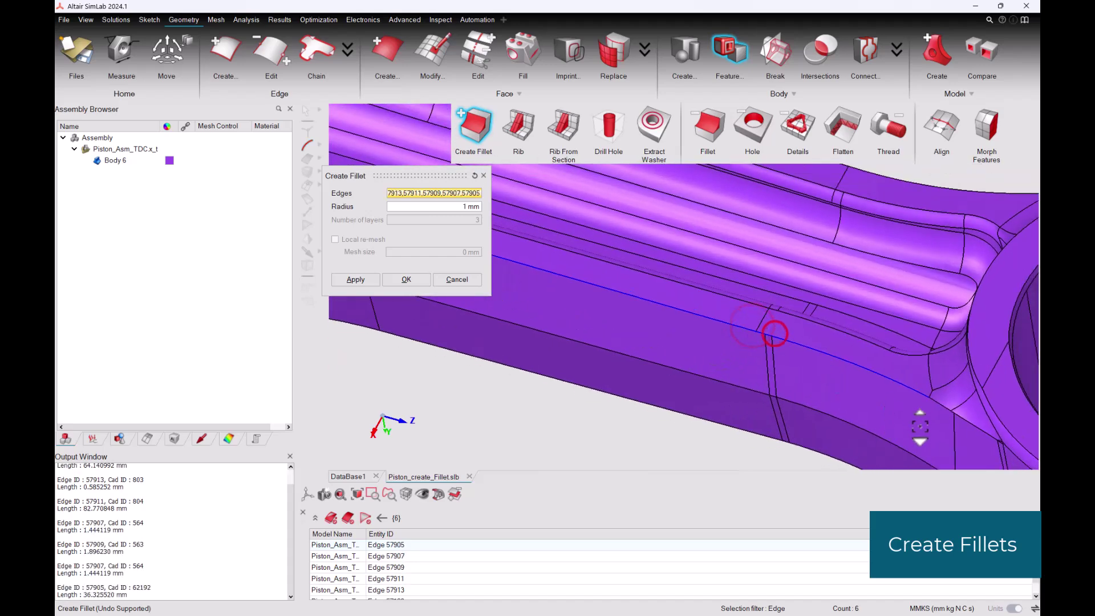
Extend the fillet selection with the three remaining edge segments running up to the small-end ring
left_click(792, 350)
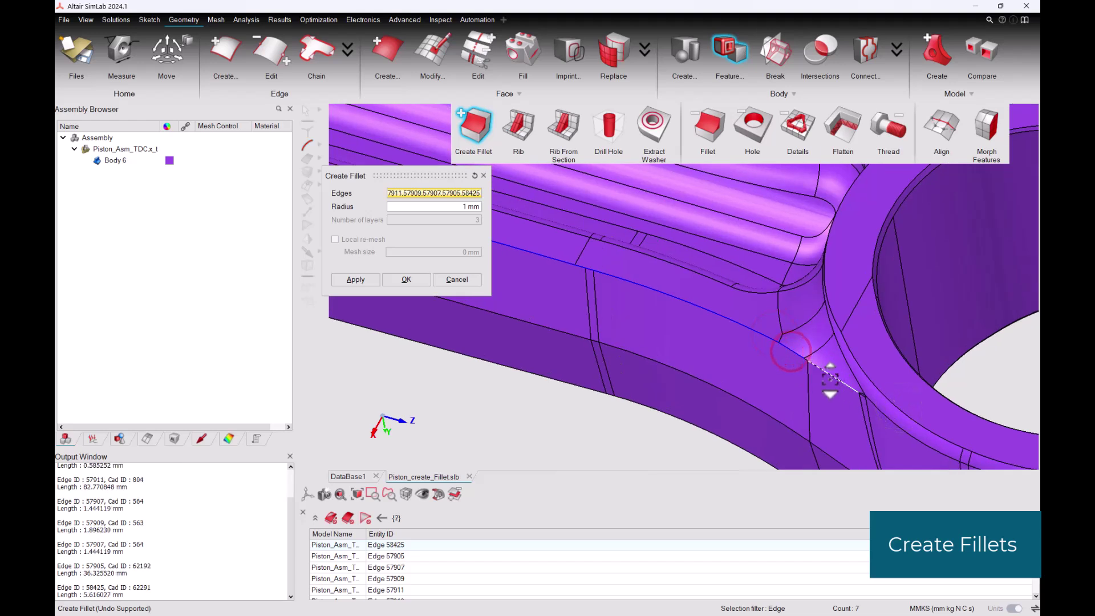
scroll(826, 377, "up", 2)
left_click(823, 375)
left_click(833, 380)
scroll(710, 312, "down", 2)
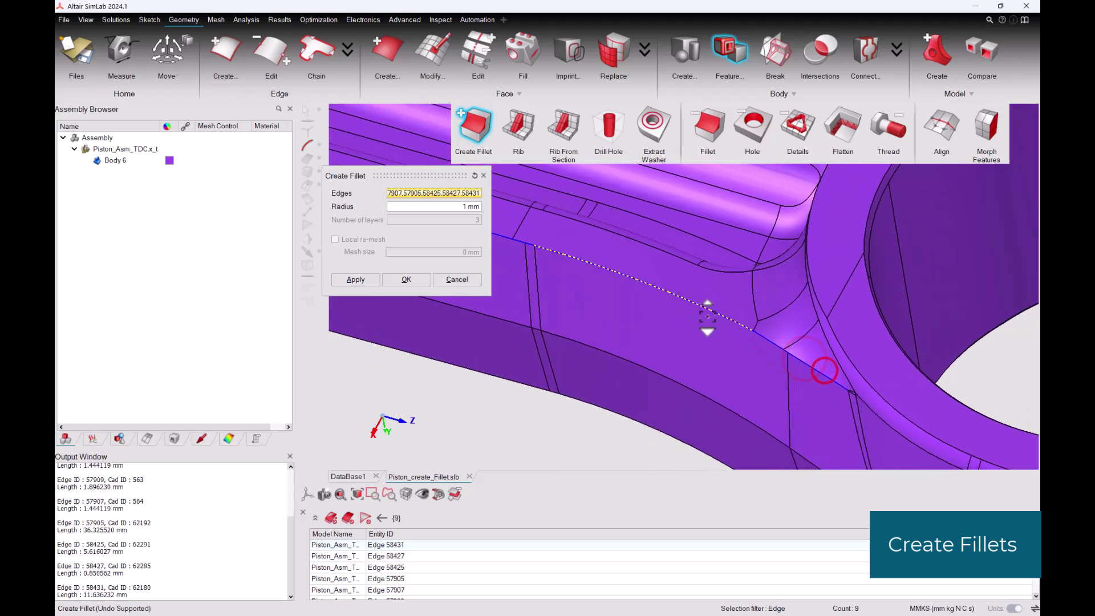
Create the fillet on the selected CAD edges with a 1 mm radius and inspect the rounded edge
scroll(694, 374, "down", 5)
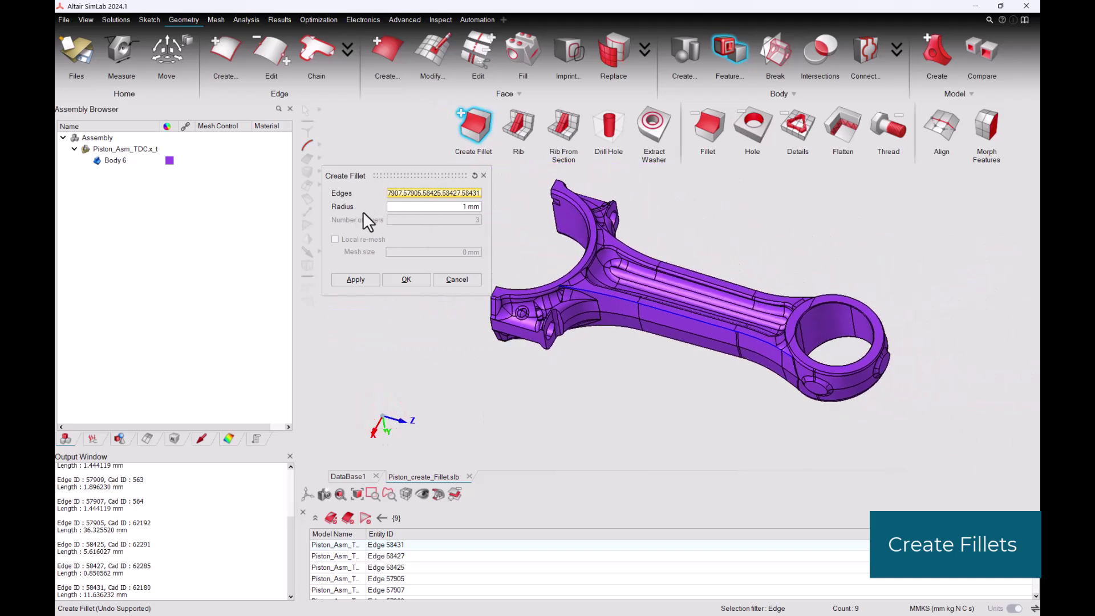
left_click(411, 278)
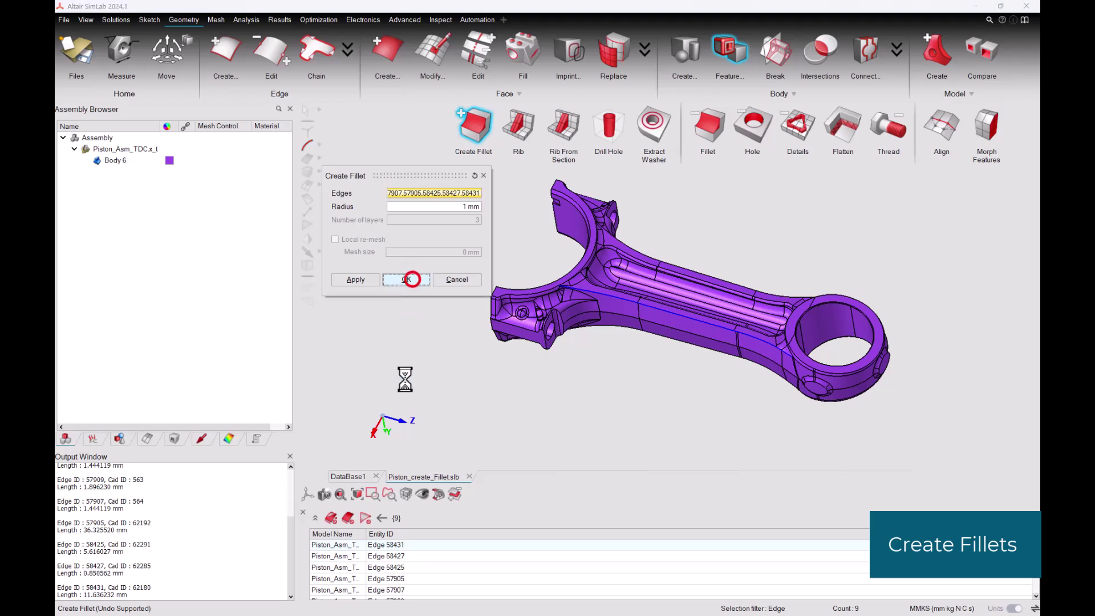
left_click(384, 416)
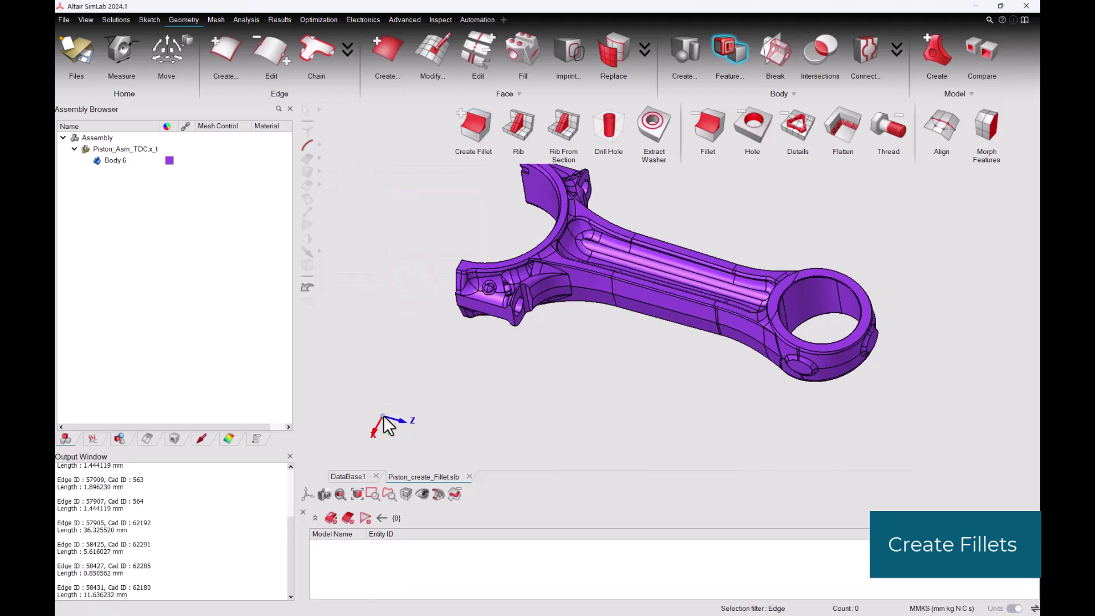
middle_click_drag(599, 295, 615, 394)
scroll(567, 367, "up", 2)
scroll(623, 398, "down", 6)
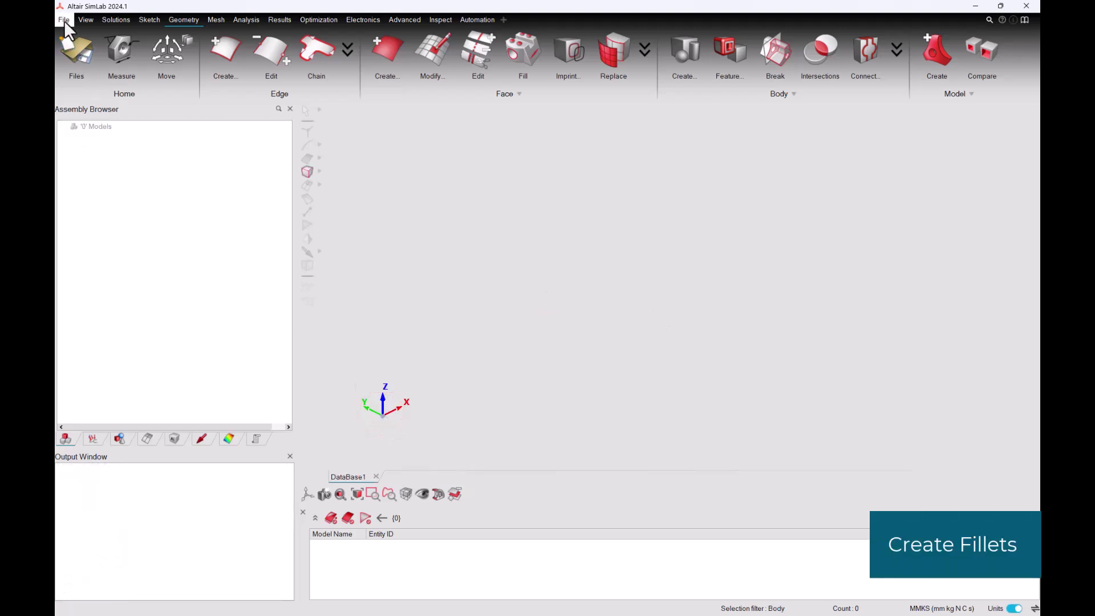
Open the database file Piston_create_Fillet_Mesh.slb
left_click(64, 20)
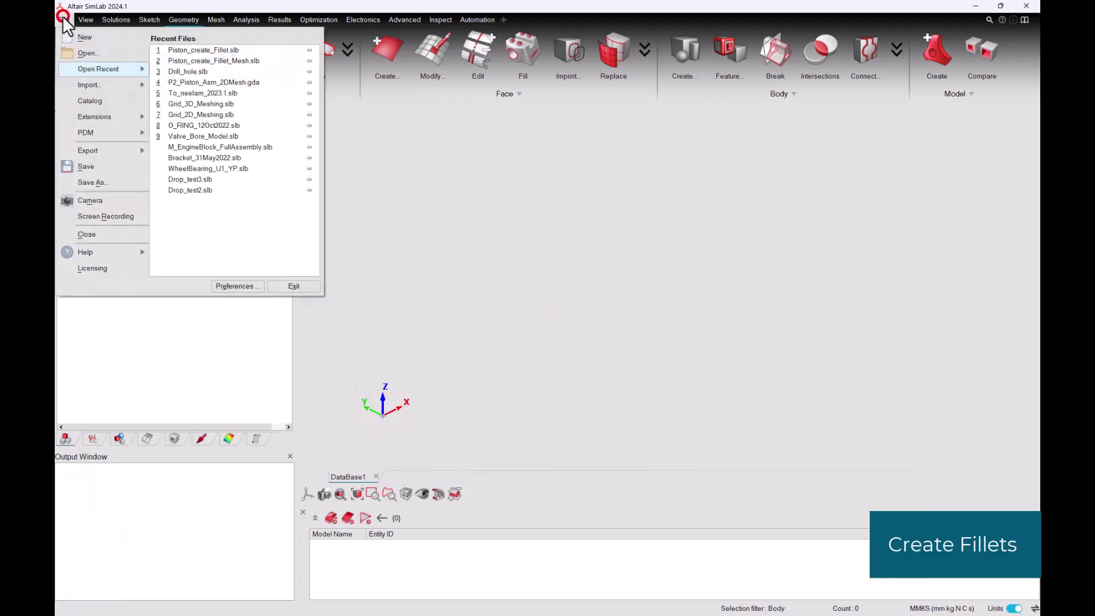
left_click(104, 53)
left_click(421, 482)
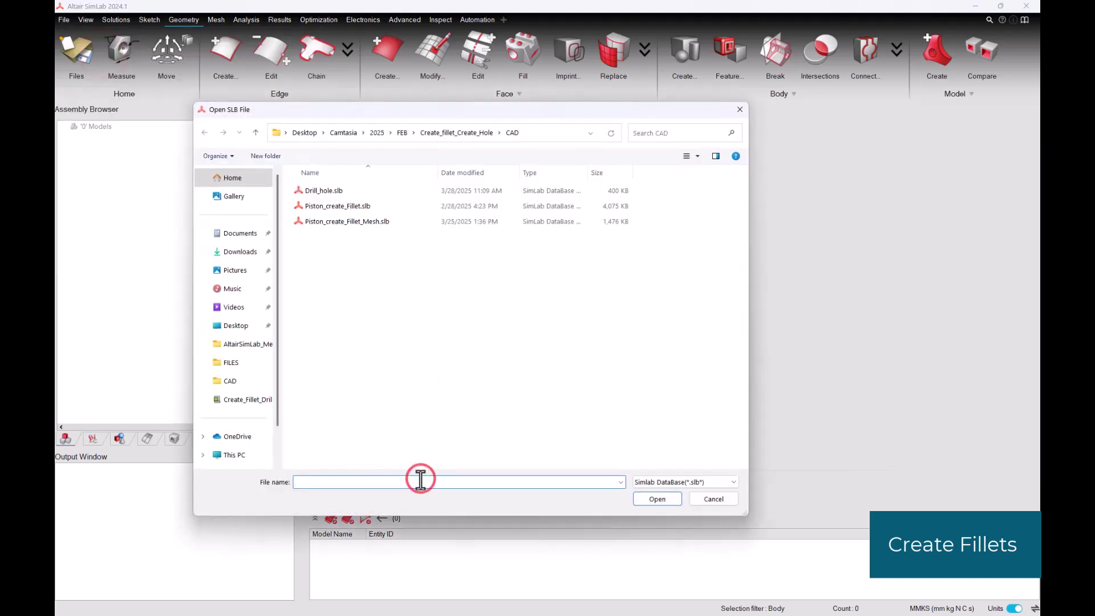
left_click(347, 221)
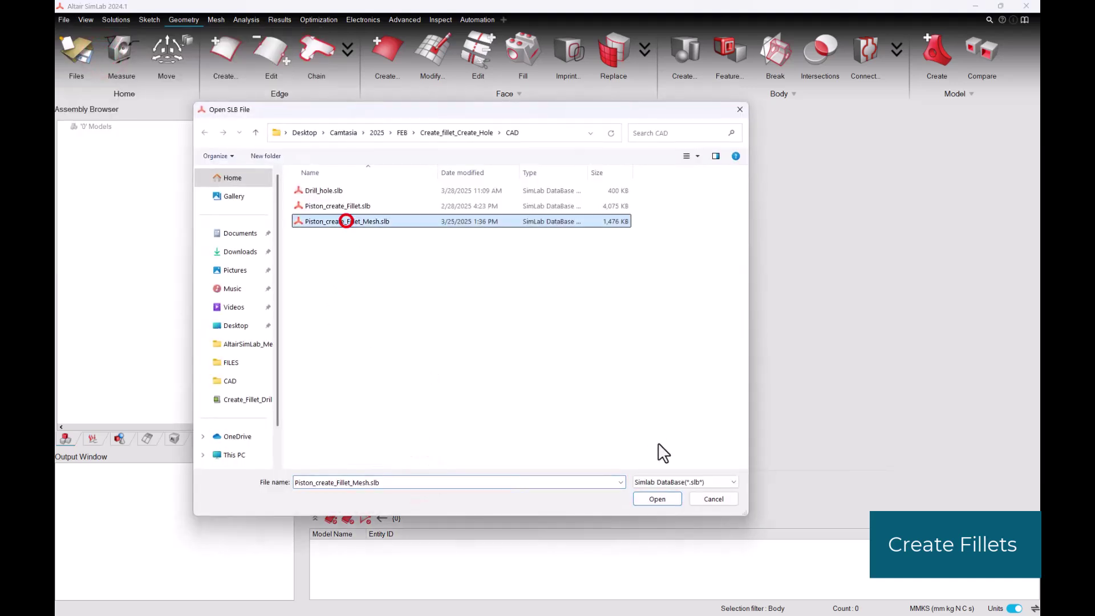
left_click(658, 500)
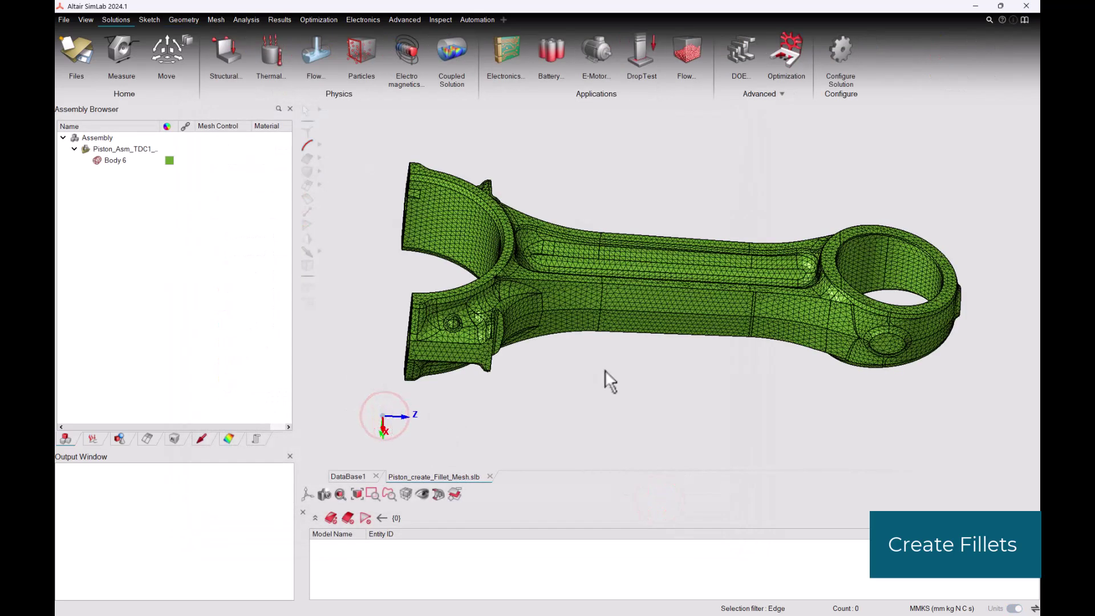
Start Create Fillet on the meshed connecting rod and select the first two long edges along the shank's outer upper edge
scroll(605, 369, "down", 2)
middle_click_drag(642, 381, 621, 399)
left_click(382, 417)
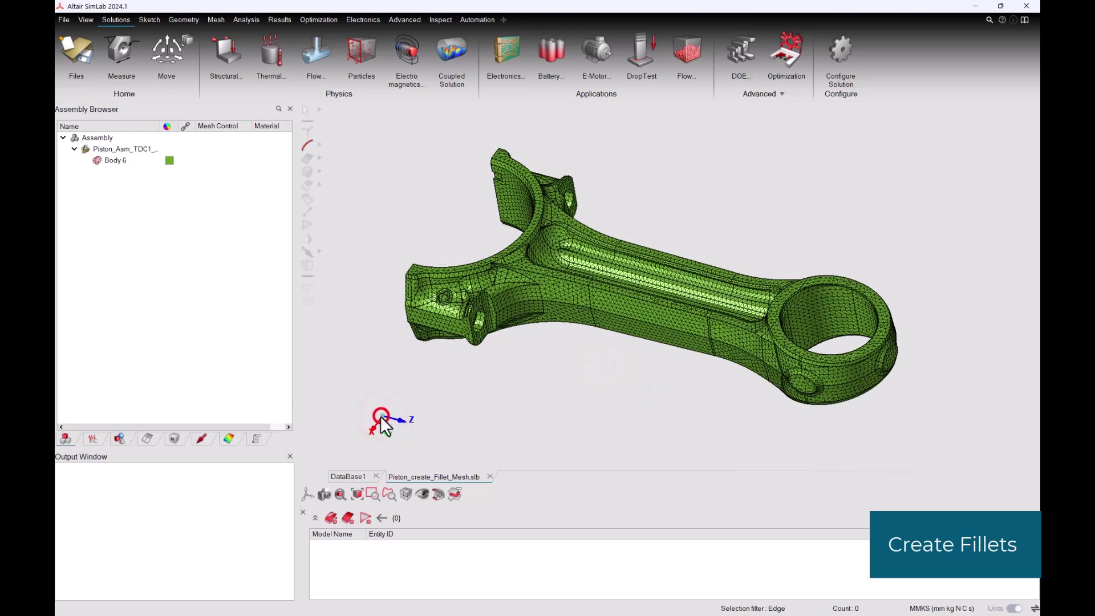
left_click(183, 20)
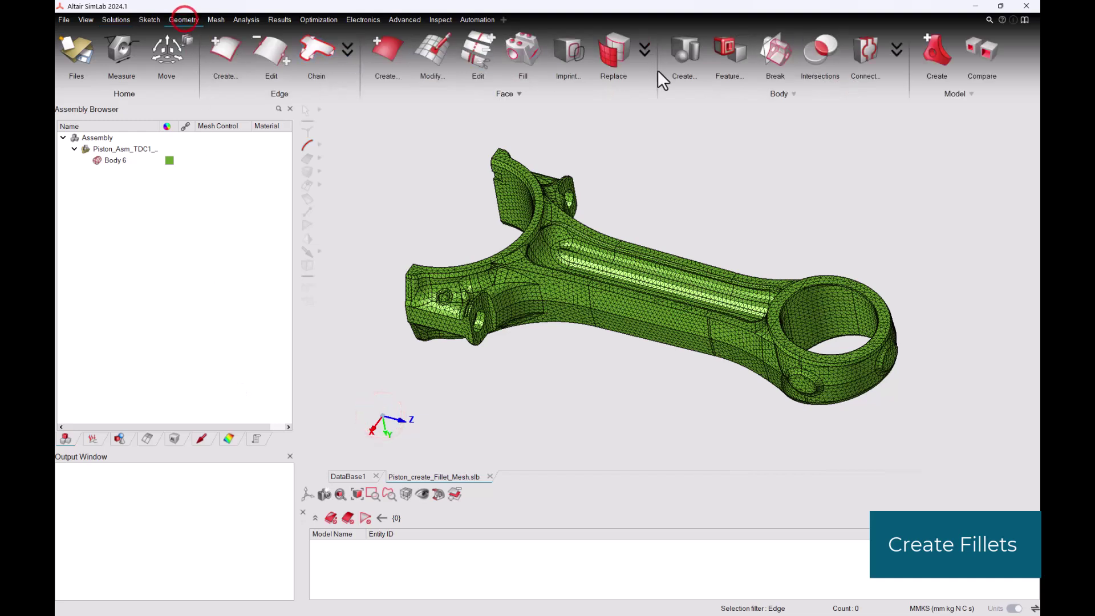
left_click(729, 63)
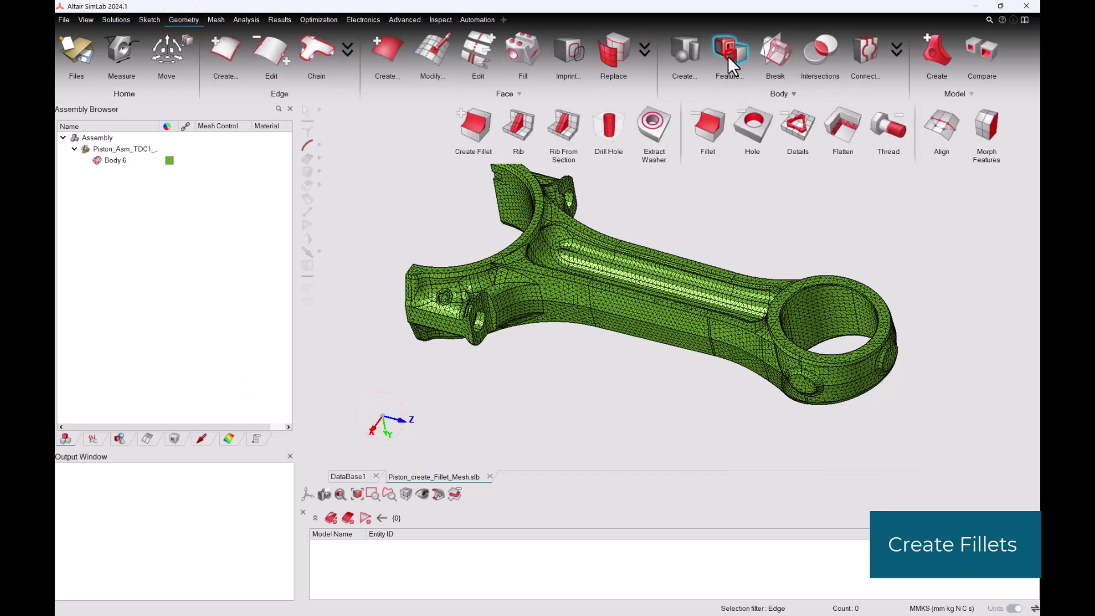
left_click(475, 131)
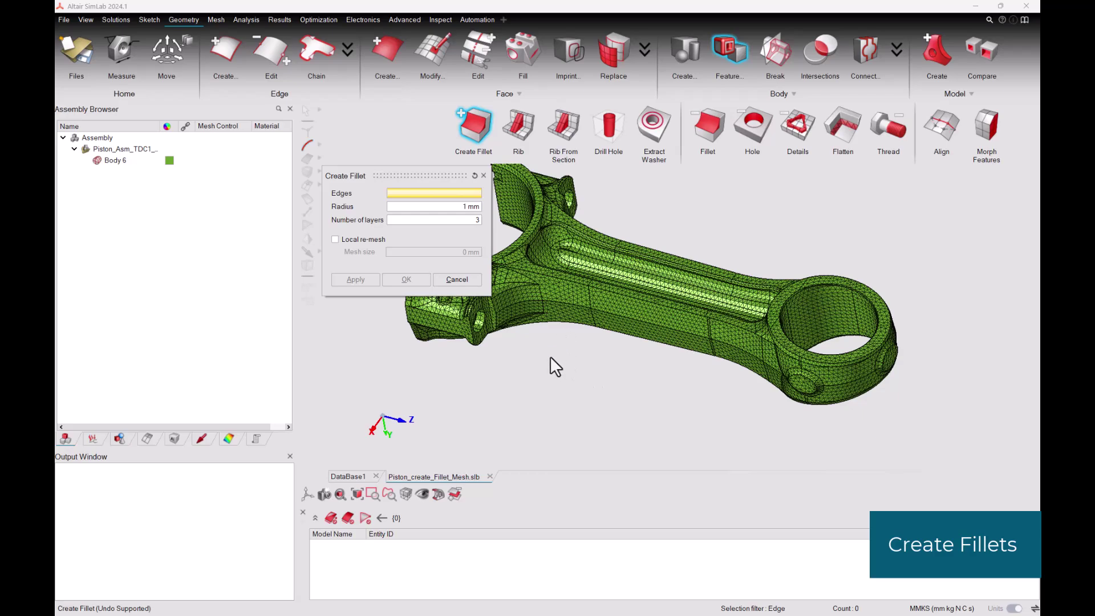
scroll(605, 371, "up", 6)
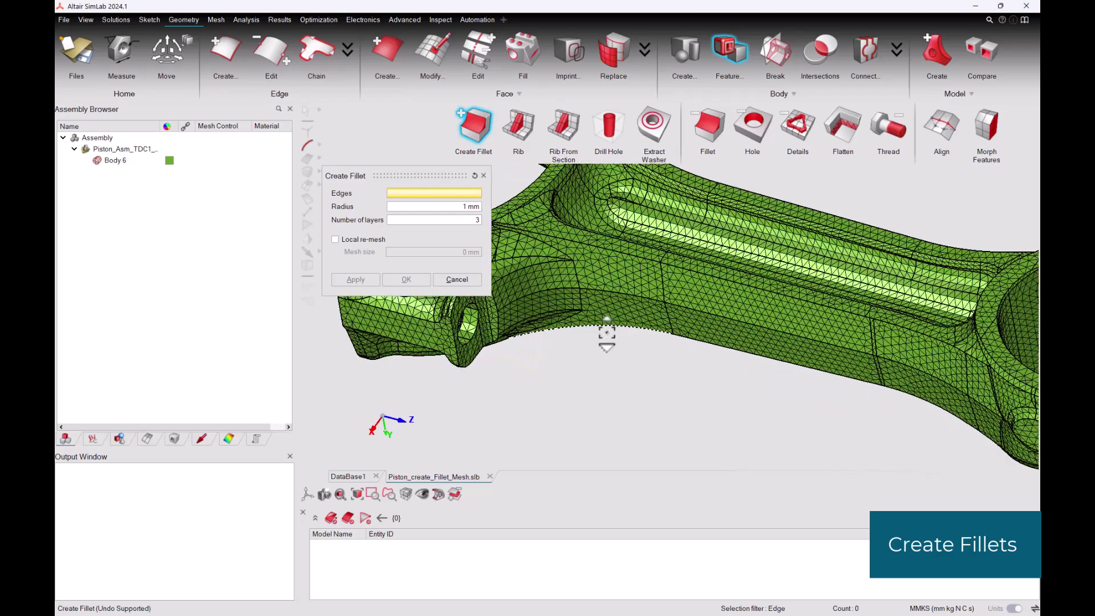
left_click(556, 260)
scroll(688, 285, "up", 4)
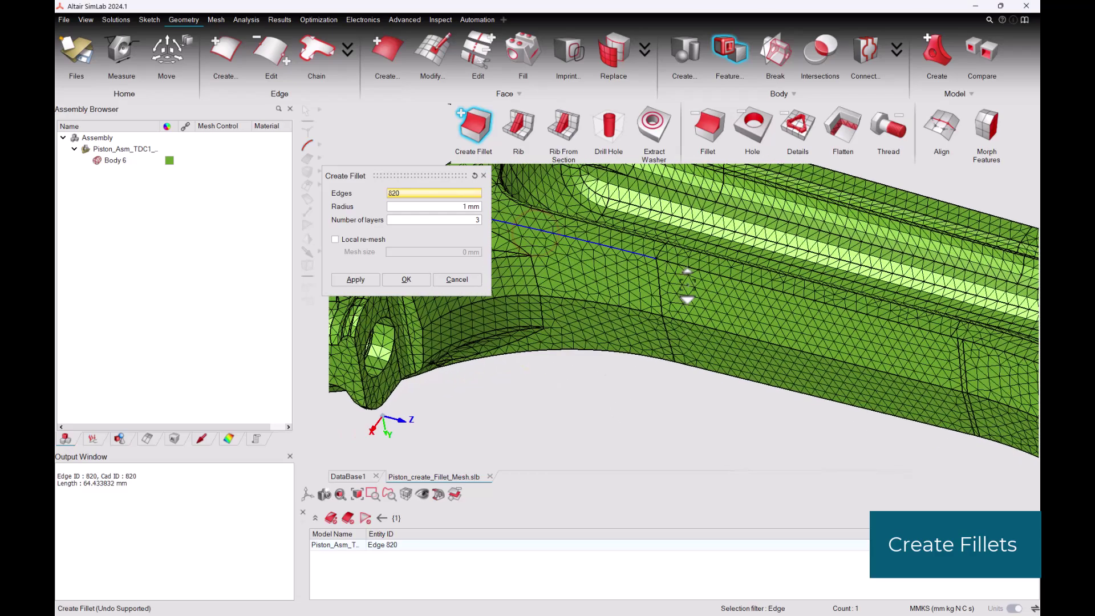
left_click(675, 262)
Add the two short transition edges and the adjoining long curved edge on the meshed shank to the fillet selection
right_click_drag(743, 372, 583, 335)
scroll(786, 290, "up", 3)
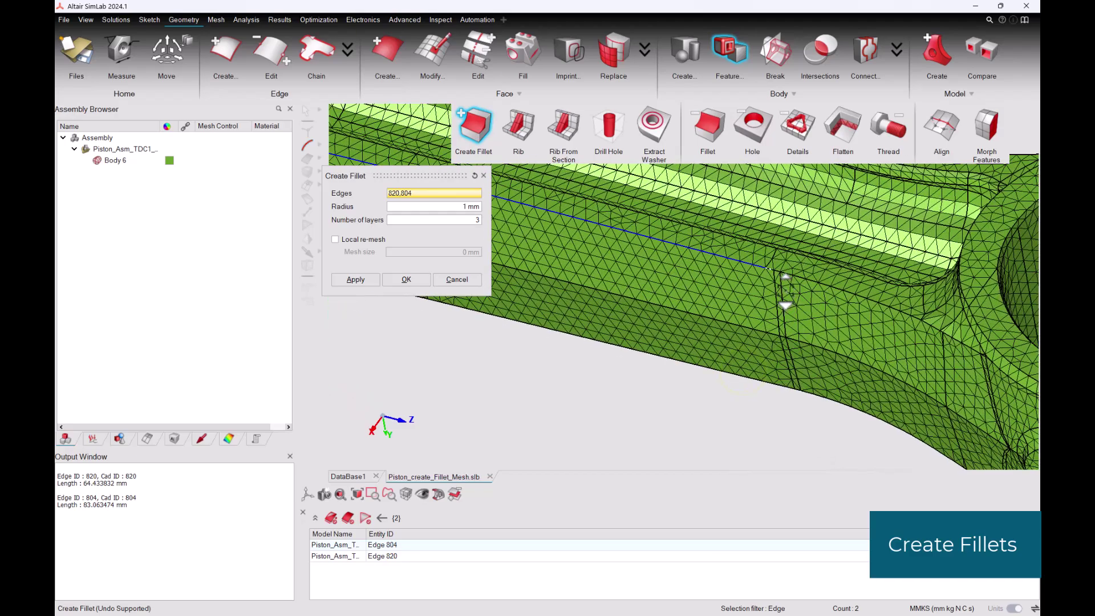
left_click(766, 268)
left_click(775, 273)
left_click(780, 272)
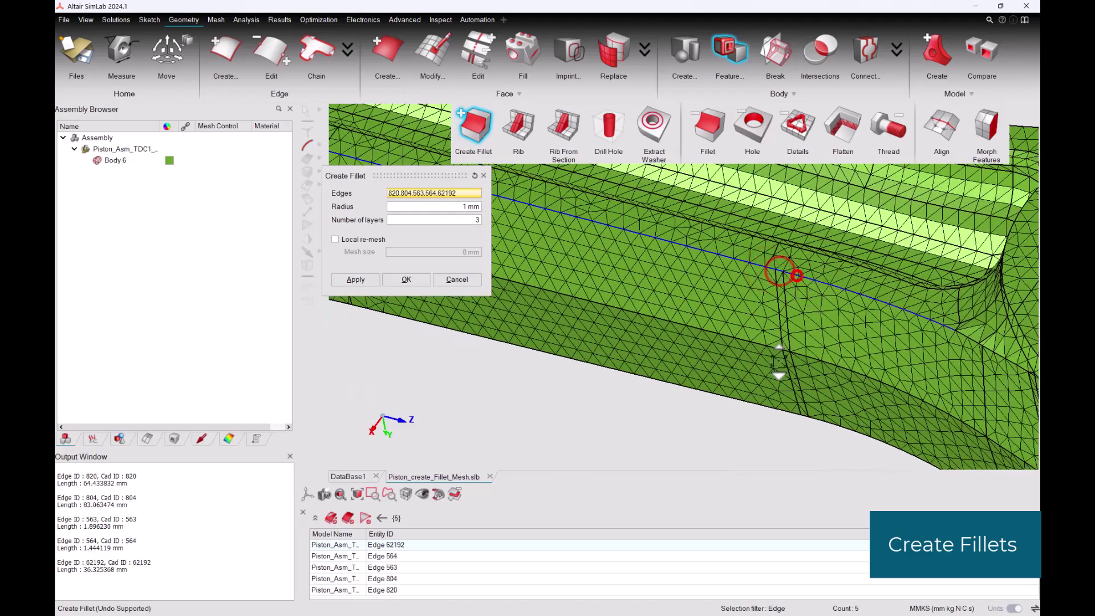
Extend the mesh fillet selection with the last three edge segments leading to the small-end ring
scroll(779, 361, "down", 3)
right_click_drag(800, 381, 631, 323)
scroll(756, 329, "up", 4)
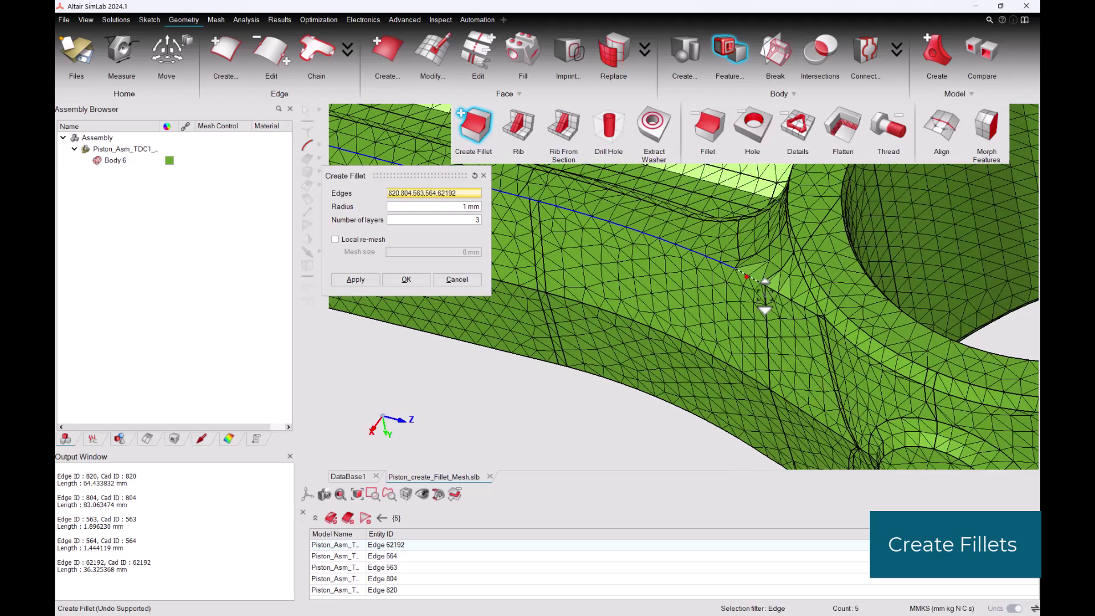
left_click(746, 277)
scroll(746, 277, "up", 3)
left_click(762, 281)
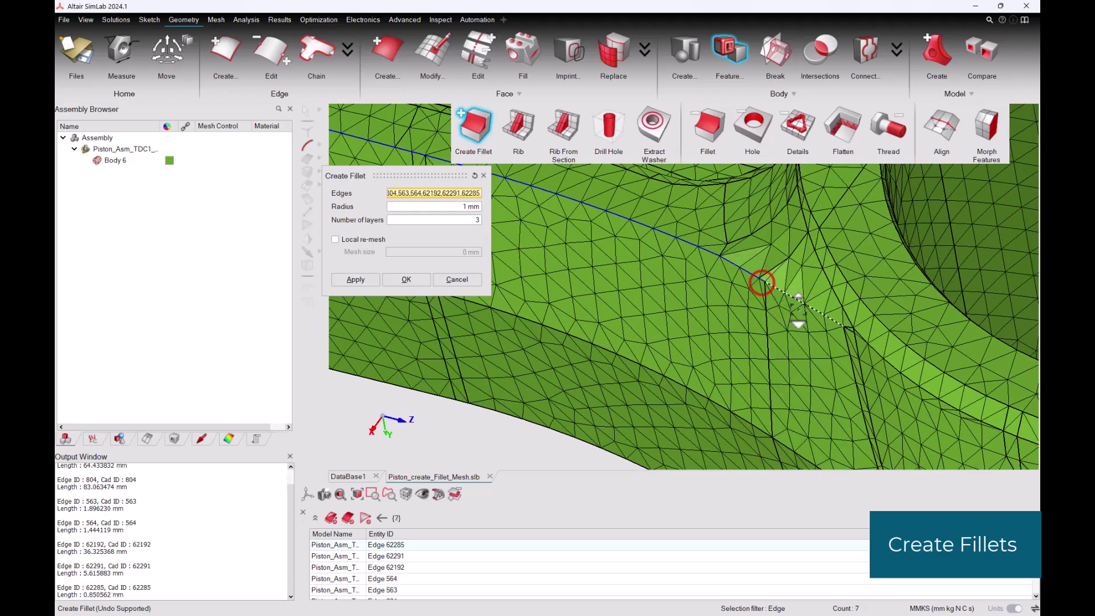
left_click(780, 291)
Create the fillet on the selected mesh edges with a 1 mm radius and 3 layers
scroll(738, 331, "down", 8)
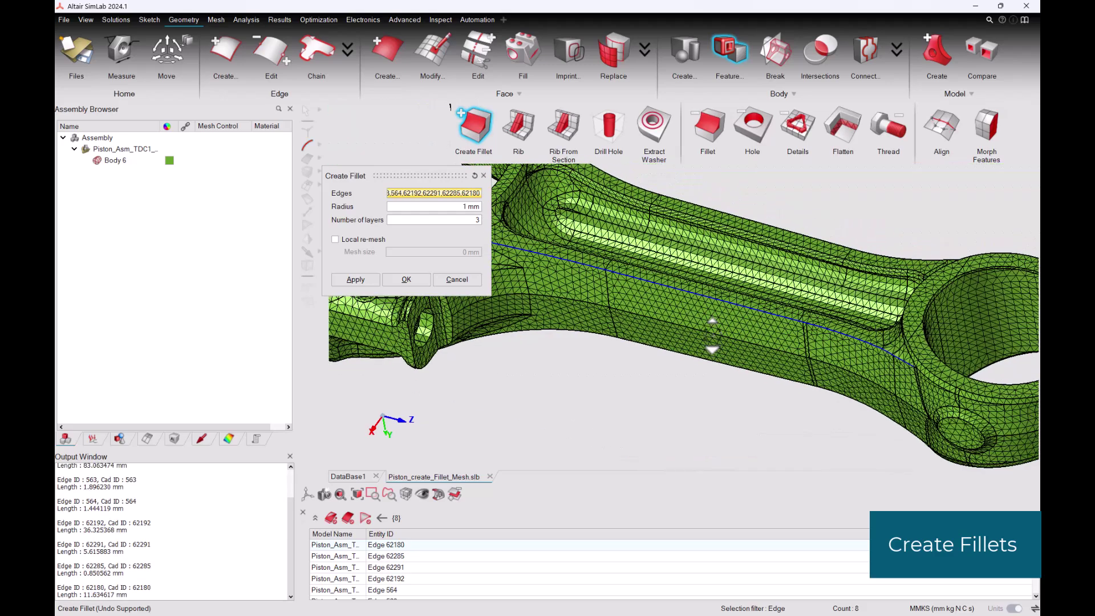
mouse_move(675, 367)
right_mouse_down()
mouse_move(714, 393)
mouse_move(675, 366)
right_mouse_up()
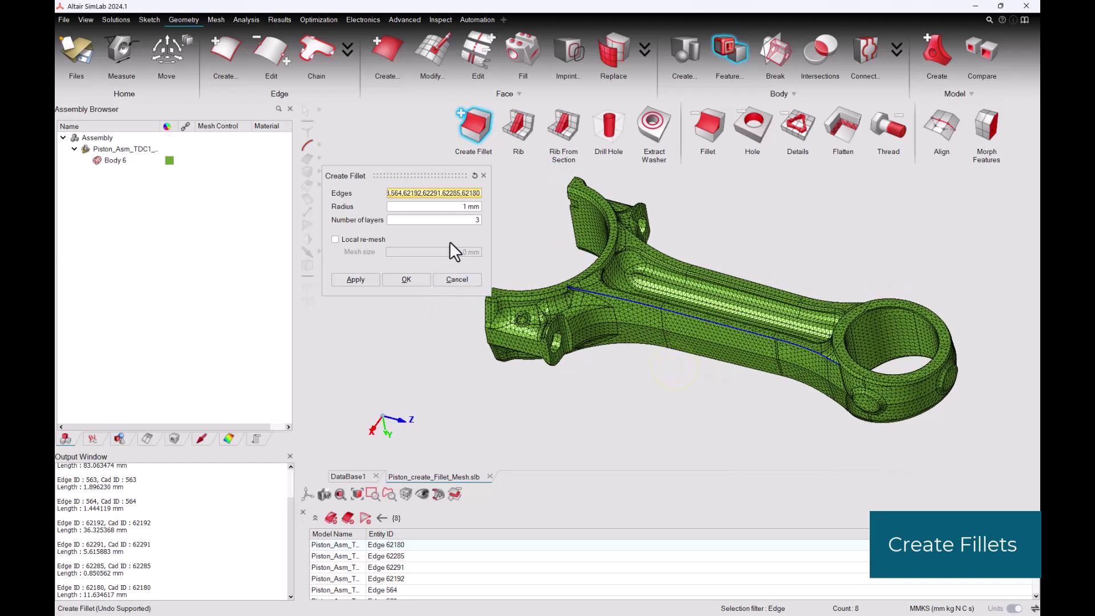
left_click(465, 207)
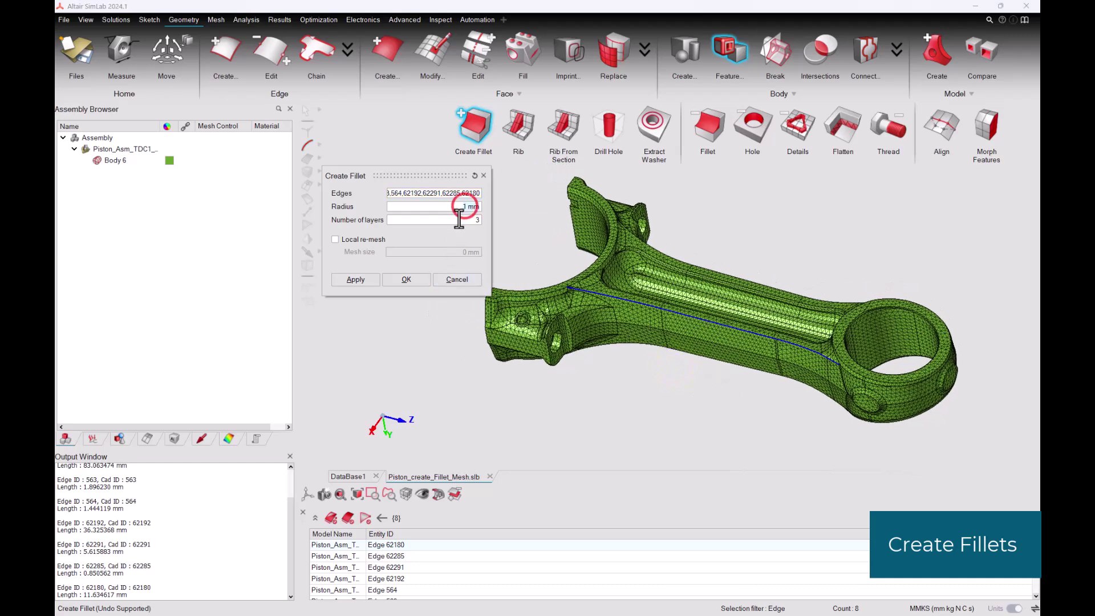
type("1")
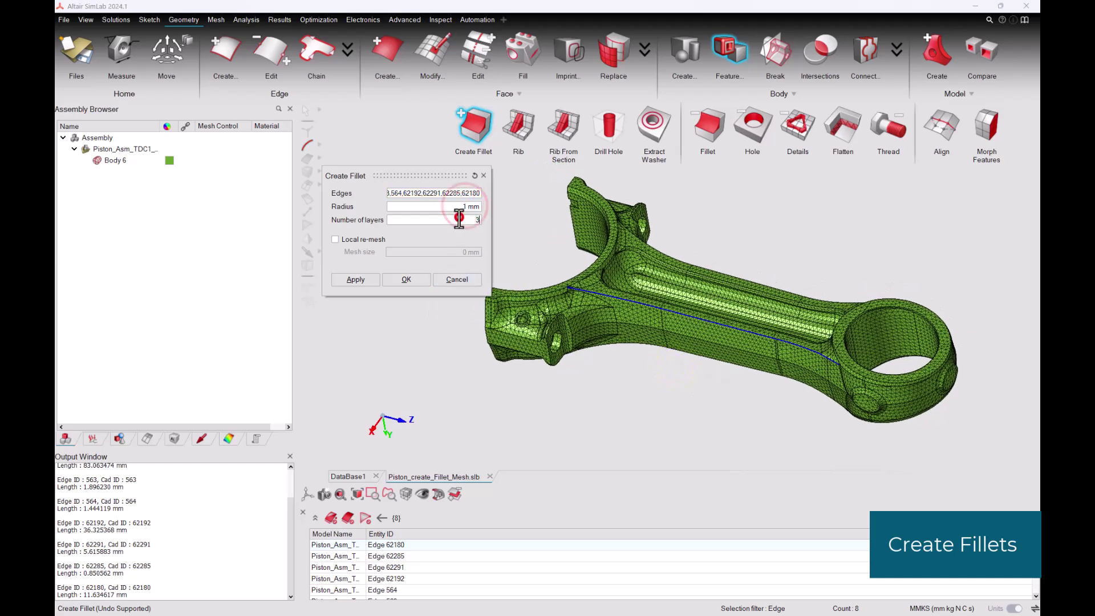
left_click(411, 280)
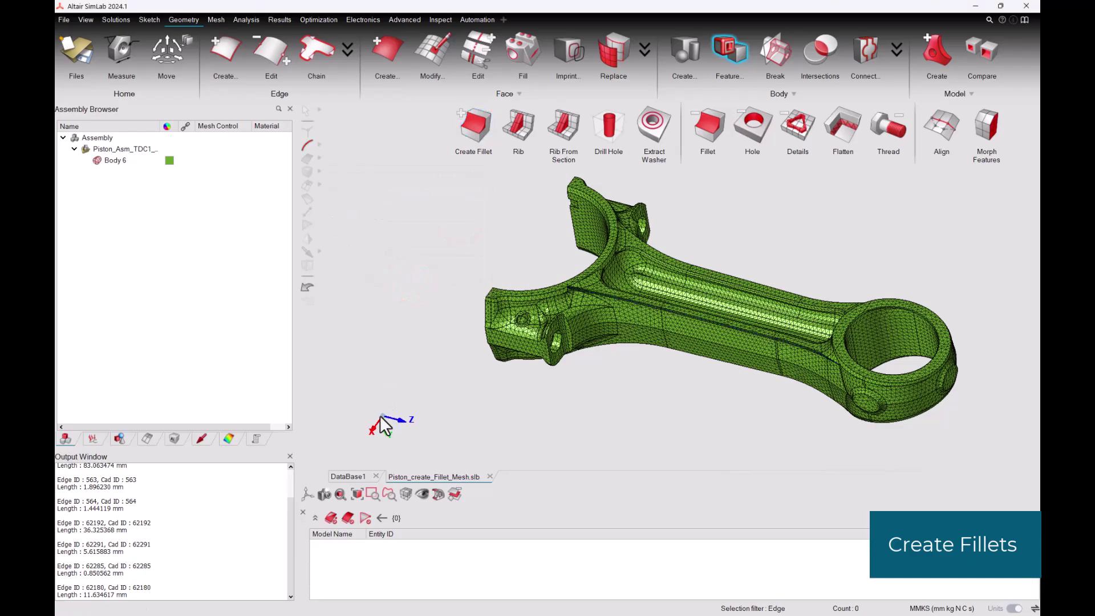
scroll(611, 254, "up", 10)
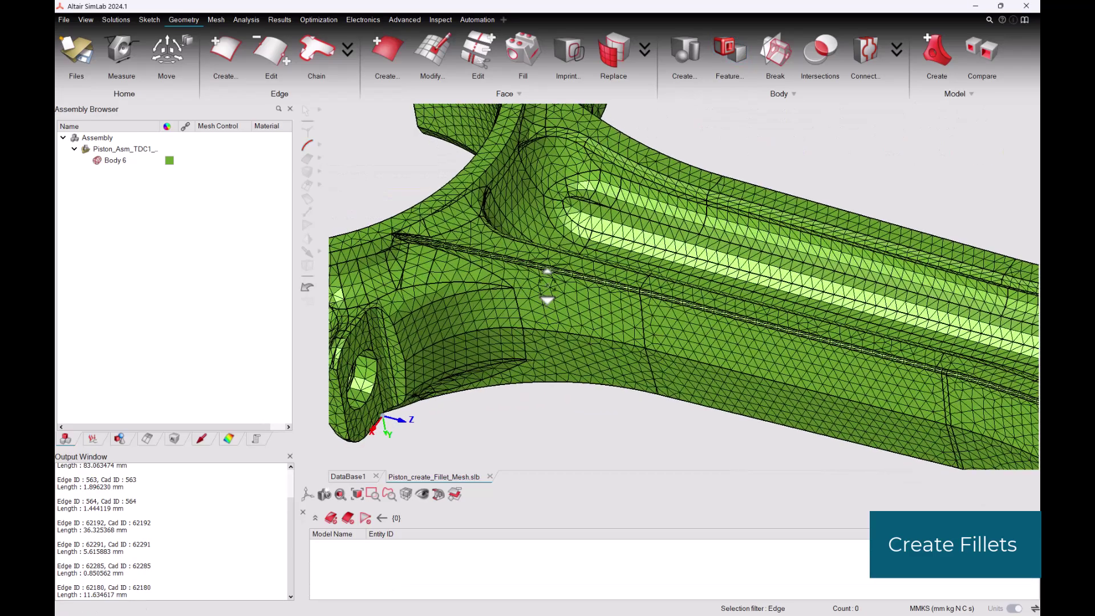
right_click_drag(660, 354, 590, 320)
scroll(789, 414, "down", 10)
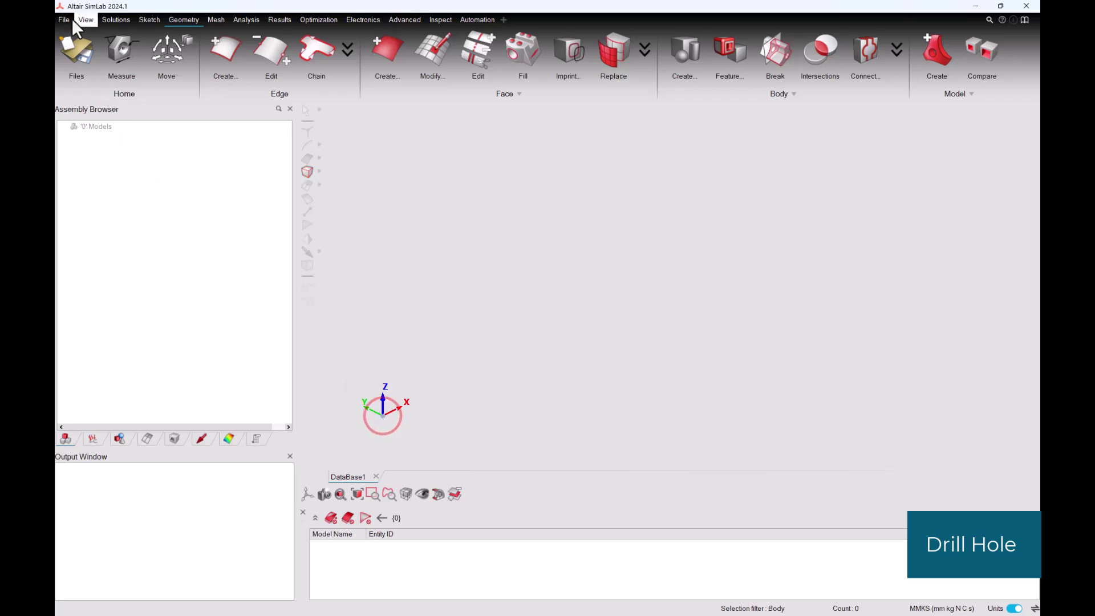
Open the SimLab database Drill_hole.slb from the CAD folder
left_click(63, 20)
left_click(113, 53)
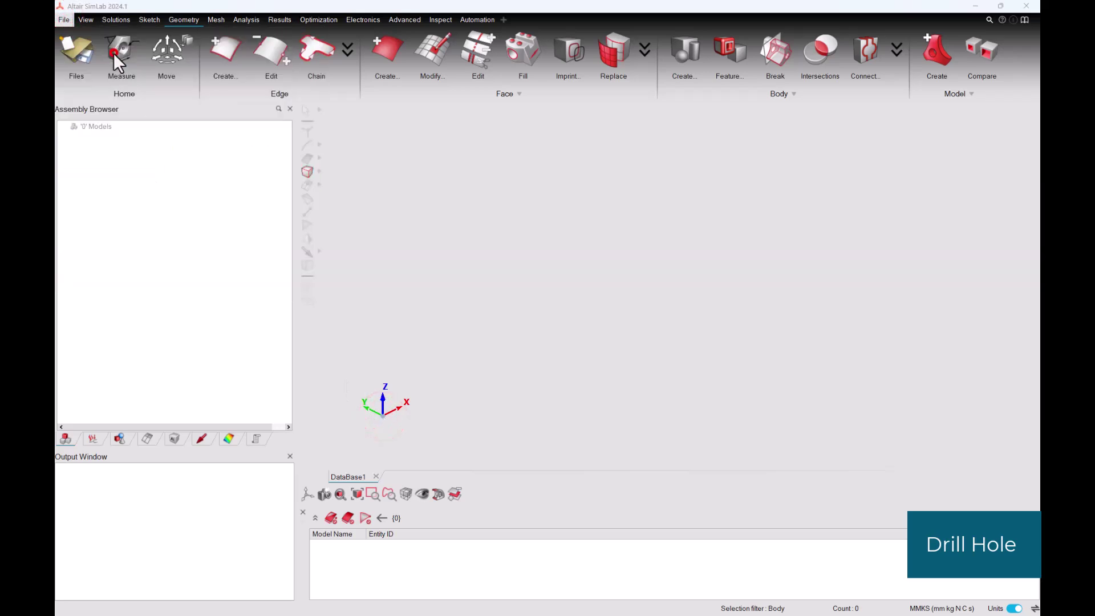
type("C:\\Users\\neelamb\\Desktop\\Camtasia\\2025\\FEB\\Create_fillet_Create_Hole\\CAD")
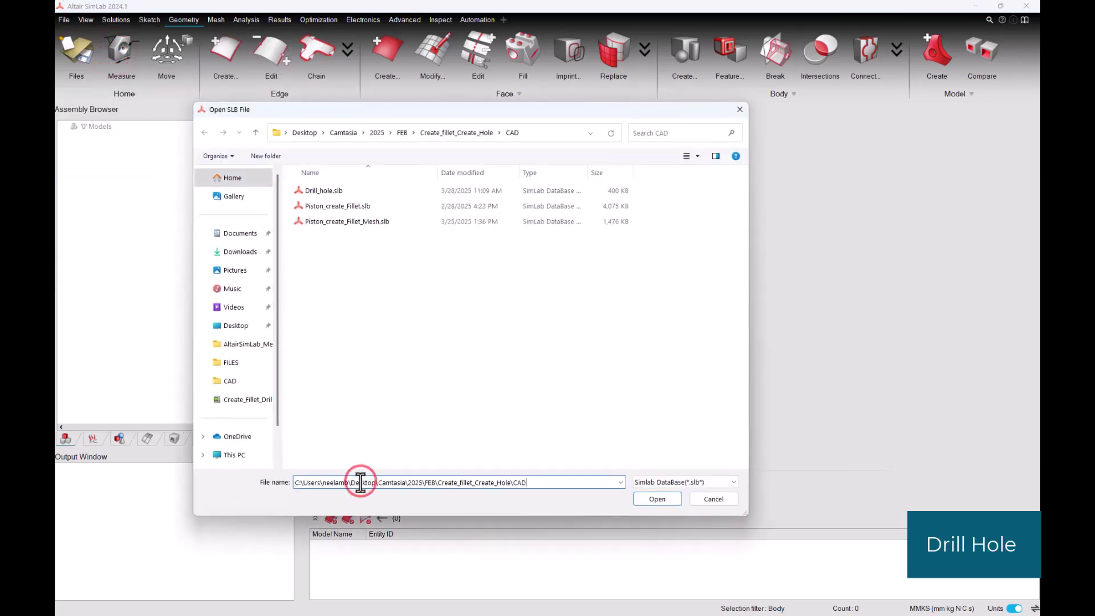
key("ctrl+a")
left_click(329, 192)
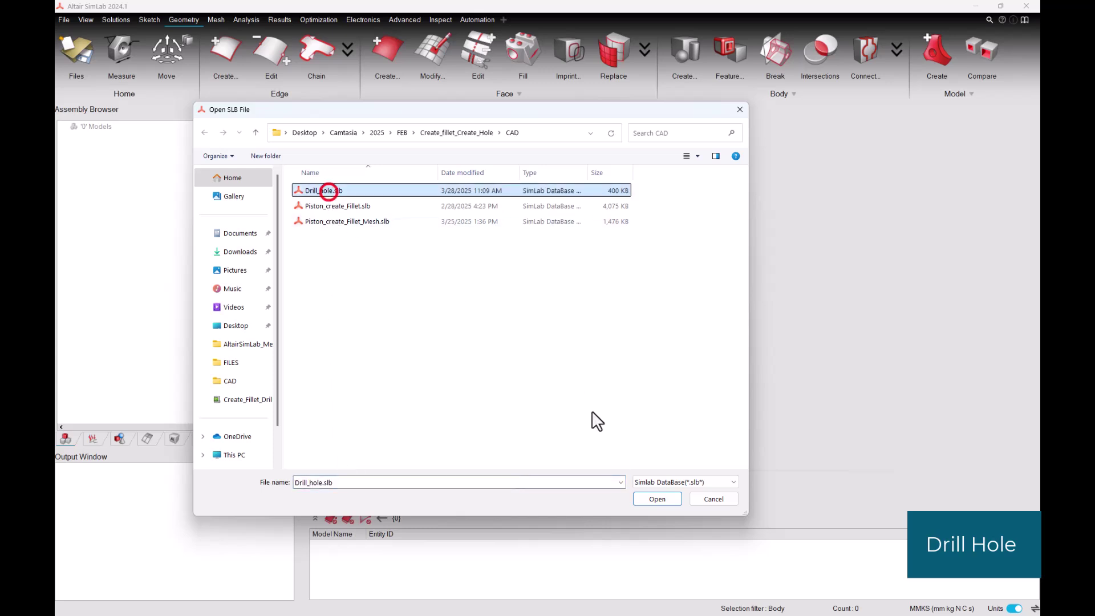
left_click(658, 499)
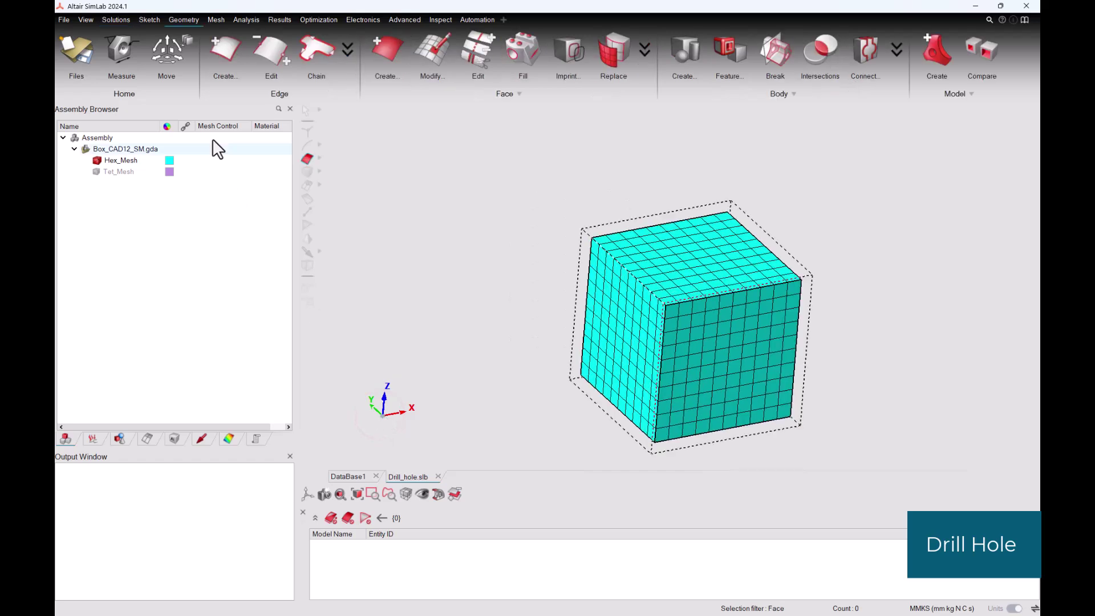
Start Drill Hole with the face on hex mesh body option and select the upper face of the Hex_Mesh cube
left_click(731, 46)
left_click(604, 125)
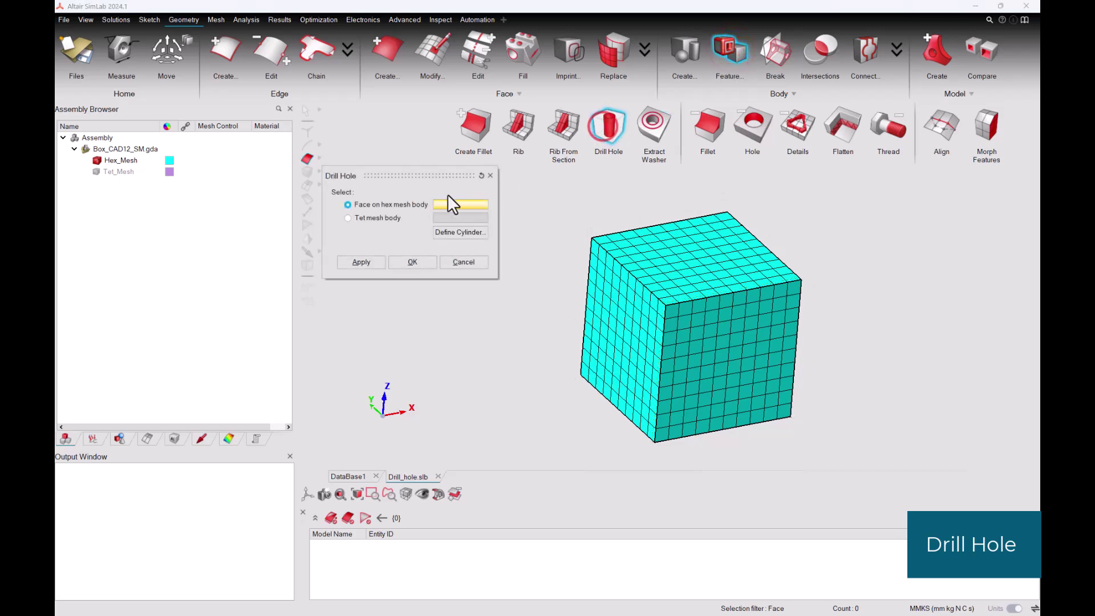
left_click_drag(416, 174, 404, 149)
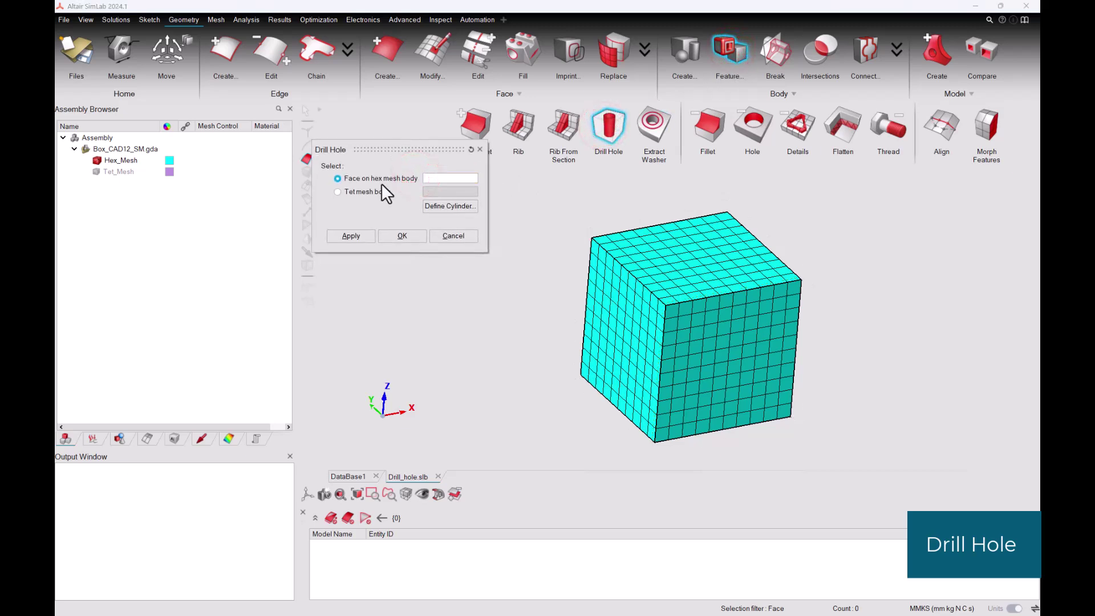
left_click(381, 183)
left_click(450, 178)
left_click(670, 259)
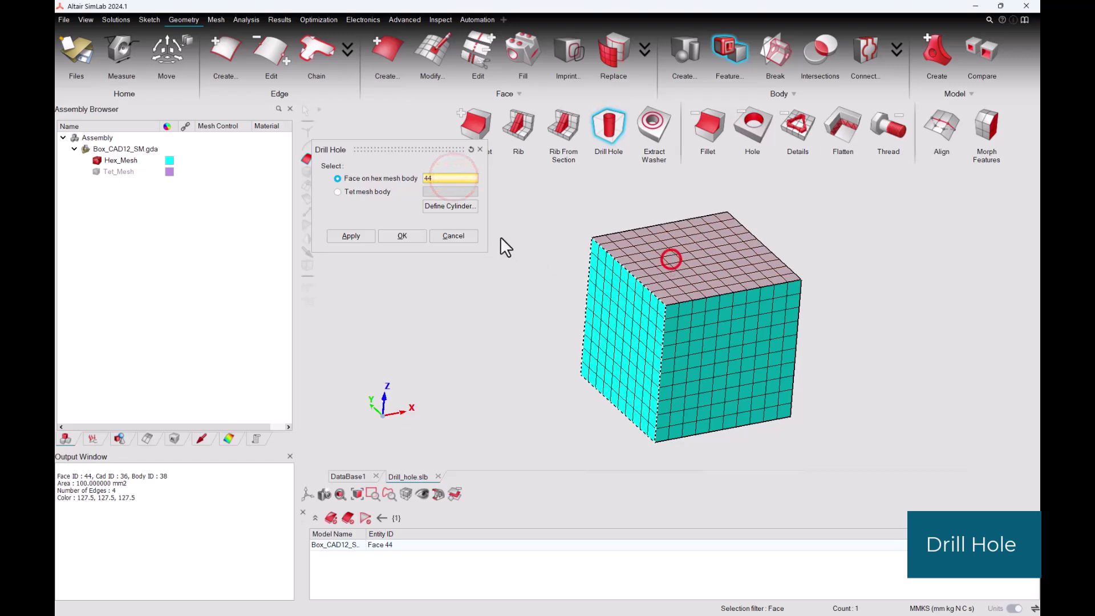
Define the drilling cylinder for the hex mesh along the Z axis with a 2 mm radius
left_click(448, 206)
left_click_drag(495, 174, 549, 212)
left_click(448, 268)
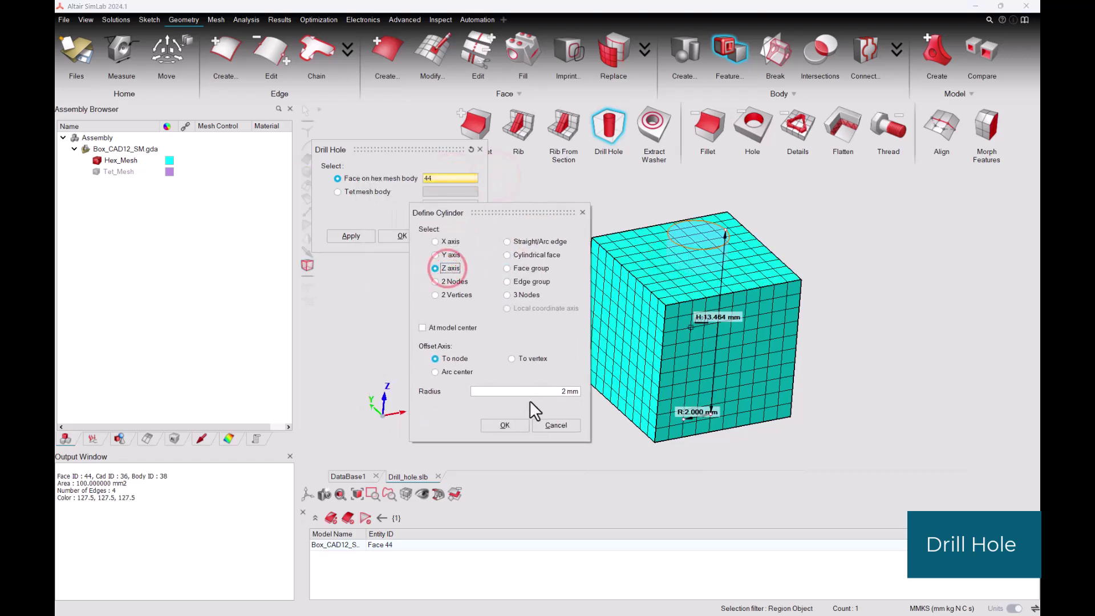
left_click(564, 392)
key("BackSpace")
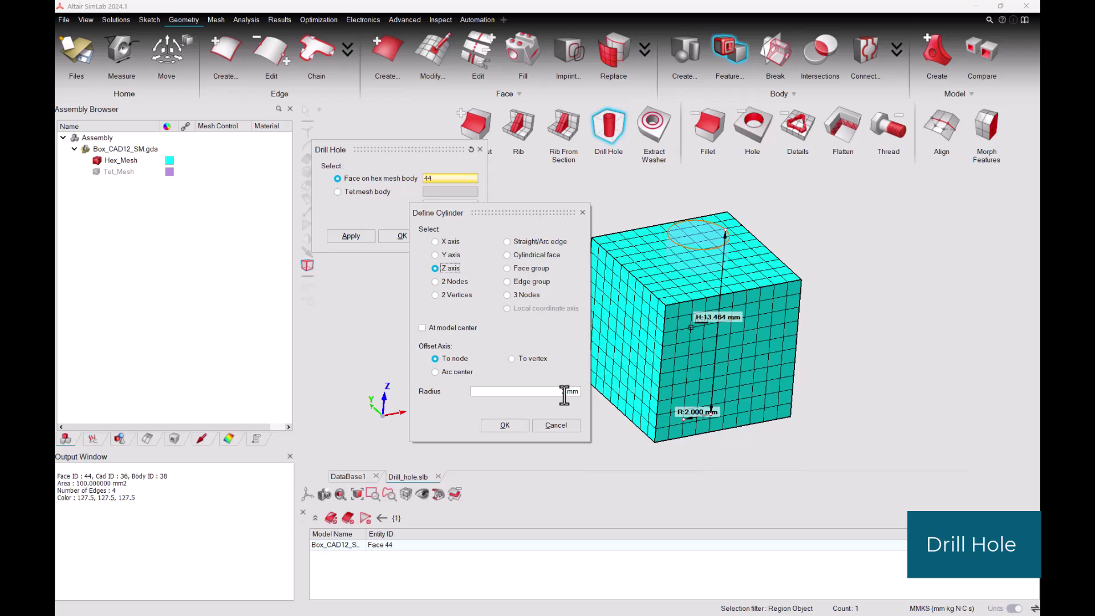
left_click(514, 425)
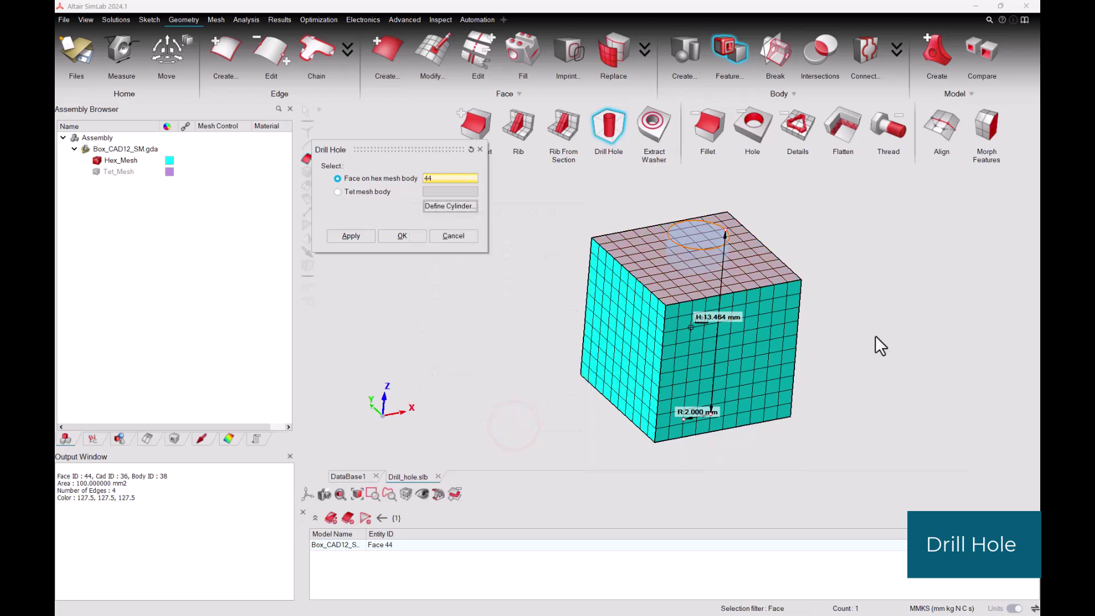
Drill the defined cylindrical hole through the Hex_Mesh cube and fit the model in view
middle_click_drag(873, 336, 880, 325)
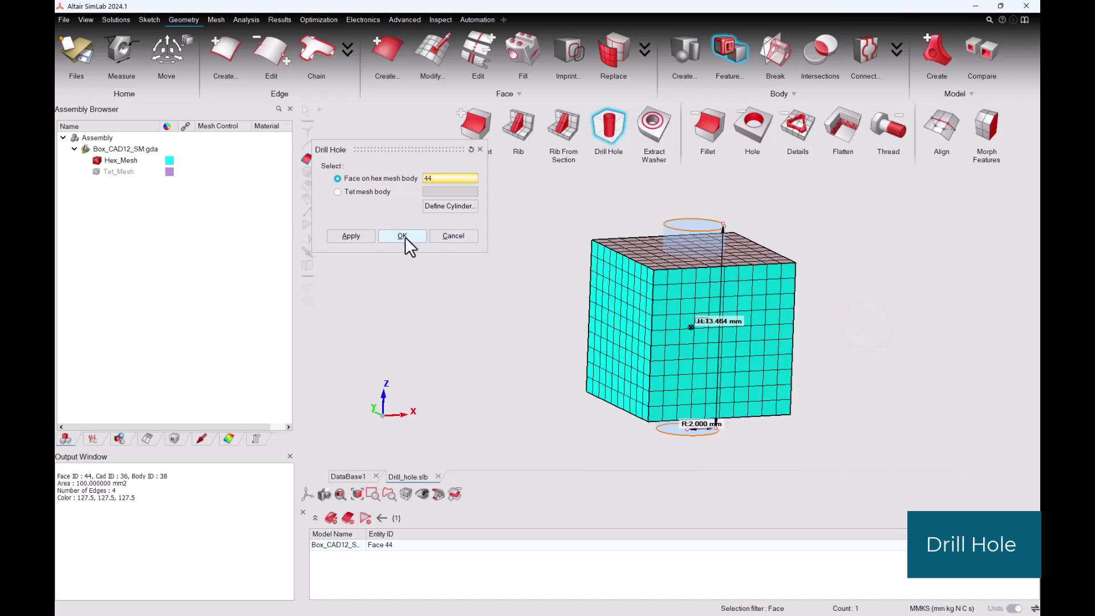
left_click(405, 237)
left_click(384, 414)
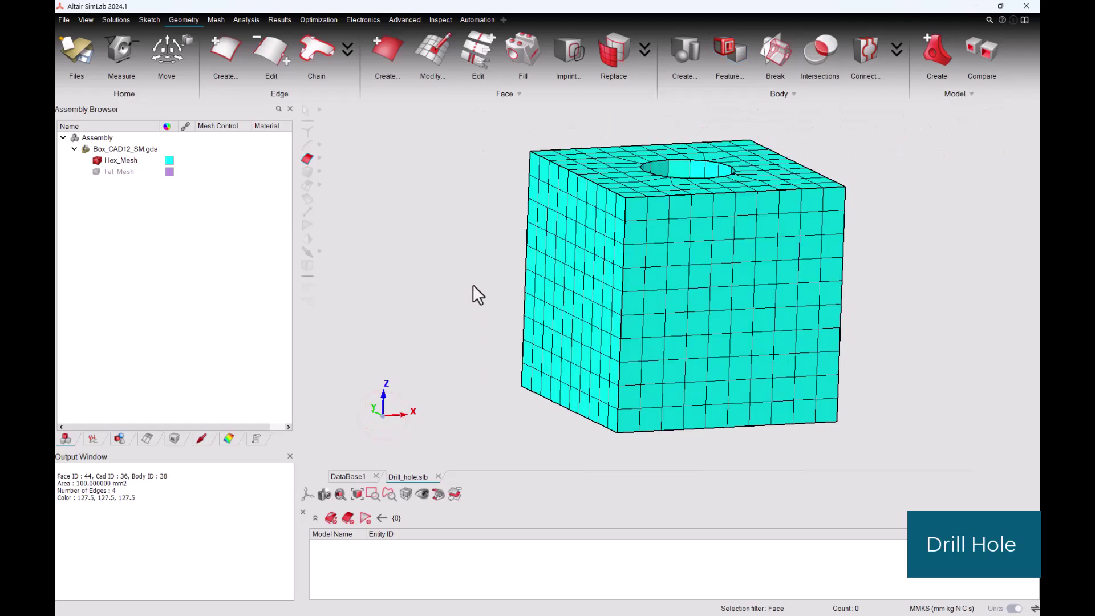
middle_click_drag(474, 286, 579, 311)
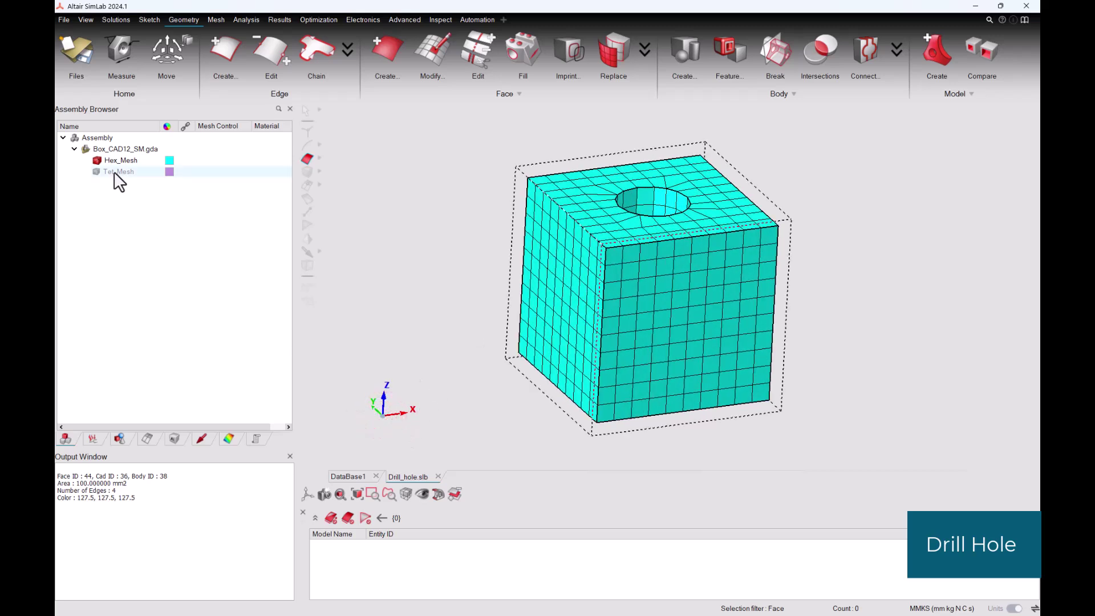
Hide the Hex_Mesh body and show the Tet_Mesh body instead
left_click(97, 161)
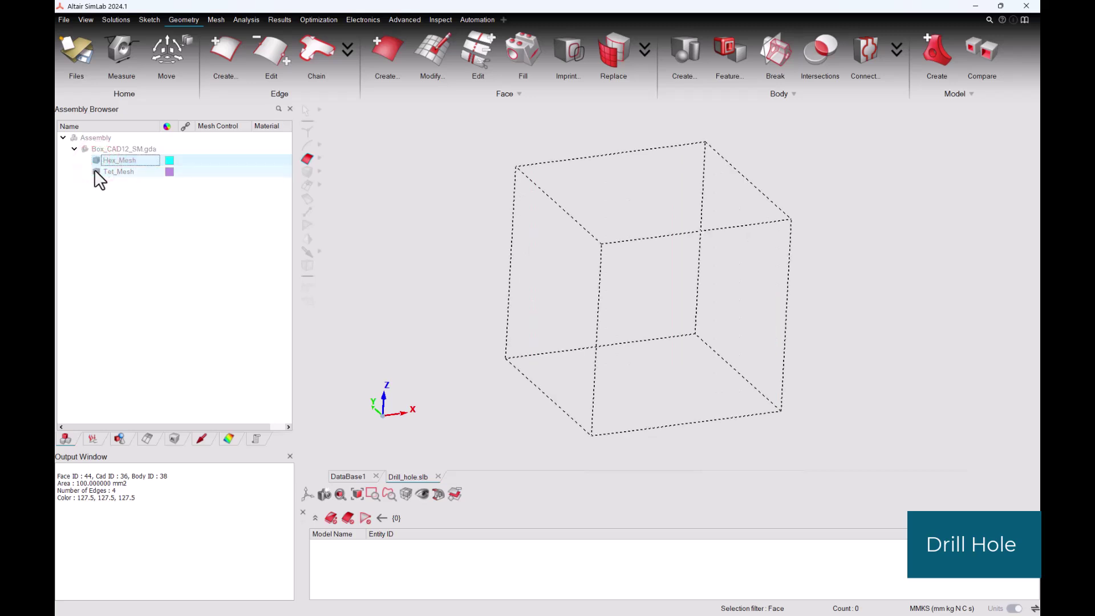
left_click(97, 171)
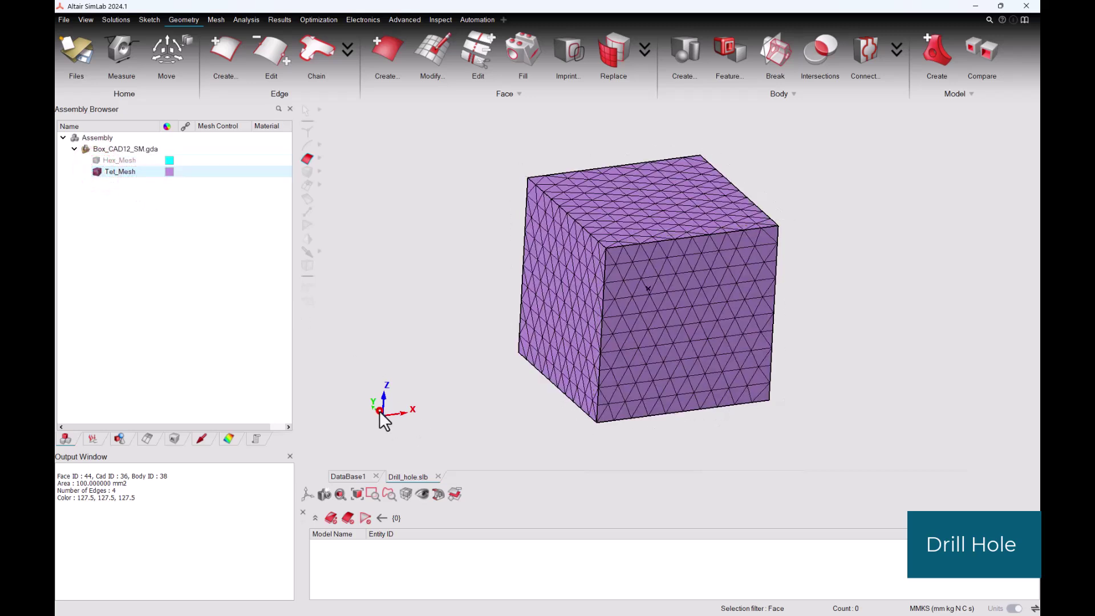
left_click(379, 411)
right_click_drag(479, 268, 481, 316)
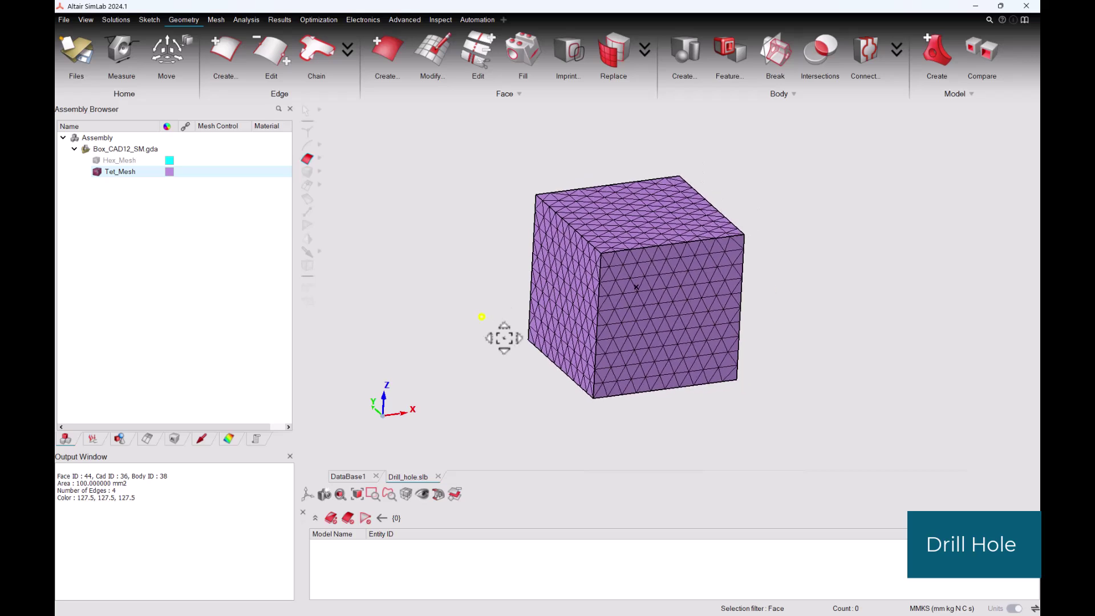
left_click(382, 414)
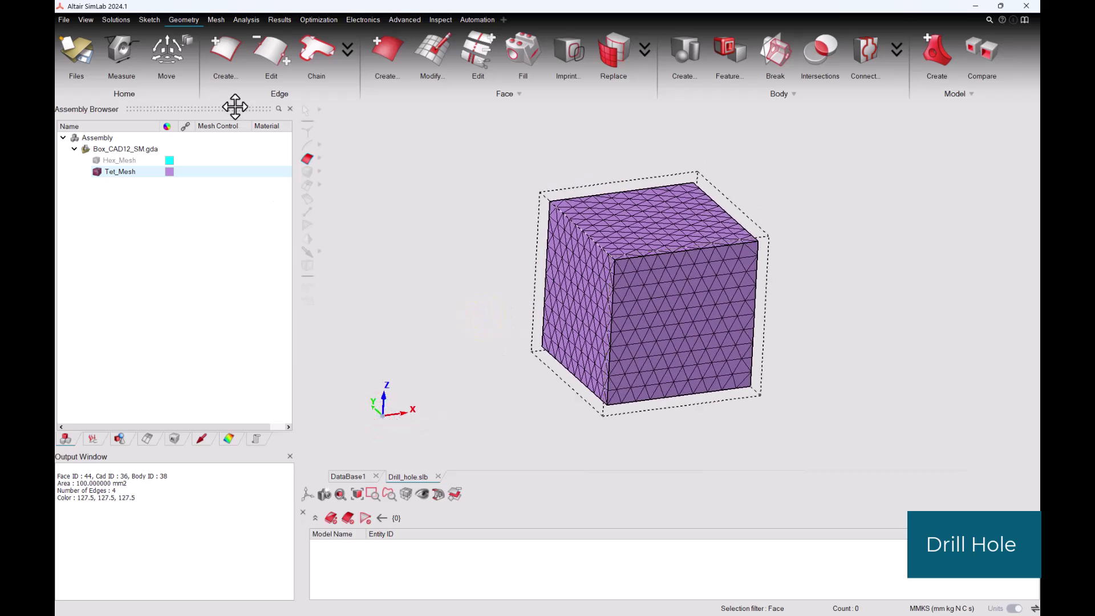
Start Drill Hole with the tet mesh body option and select the Tet_Mesh cube
left_click(182, 19)
left_click(731, 52)
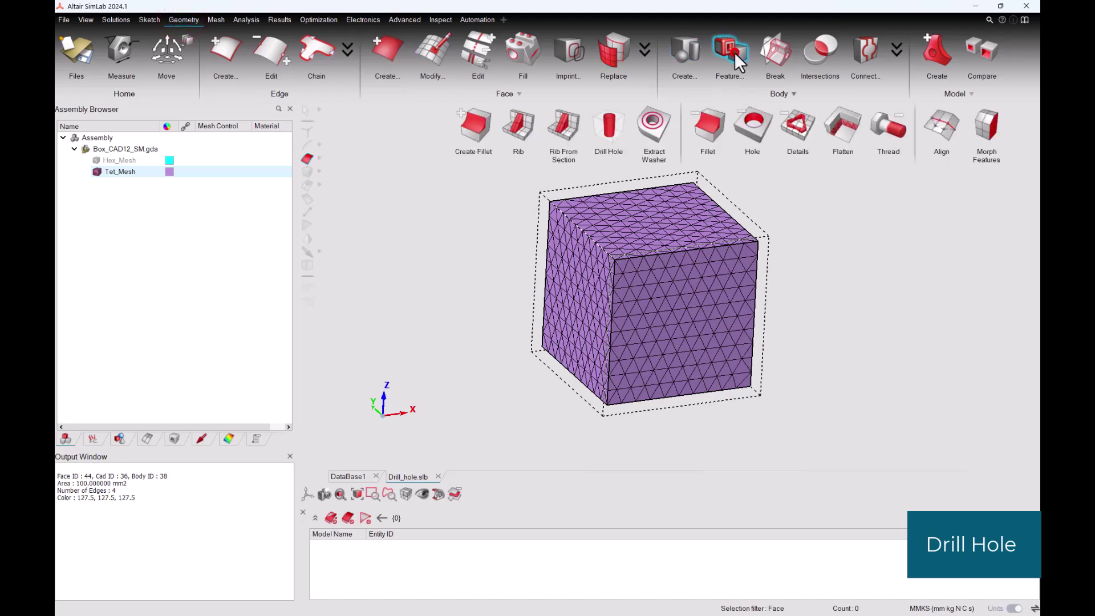
left_click(606, 126)
middle_click_drag(807, 288, 841, 320)
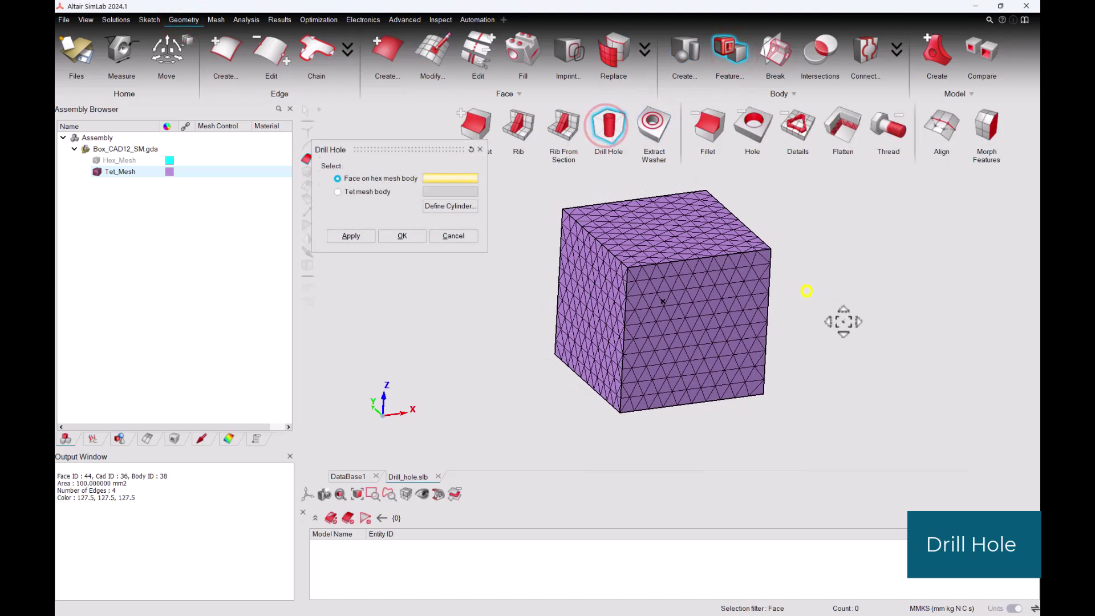
left_click(366, 191)
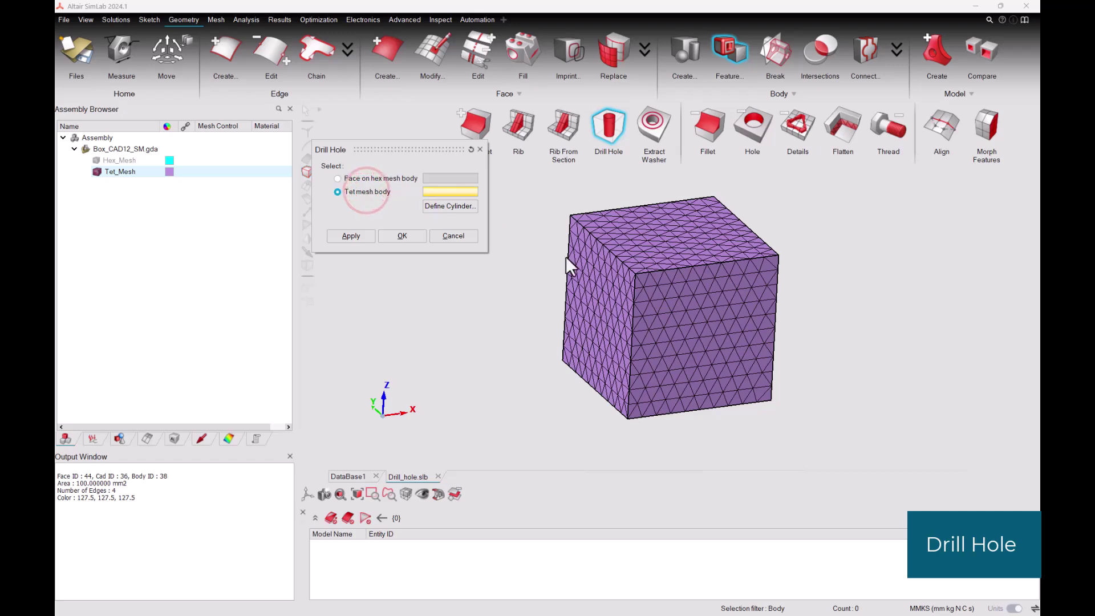
left_click(631, 258)
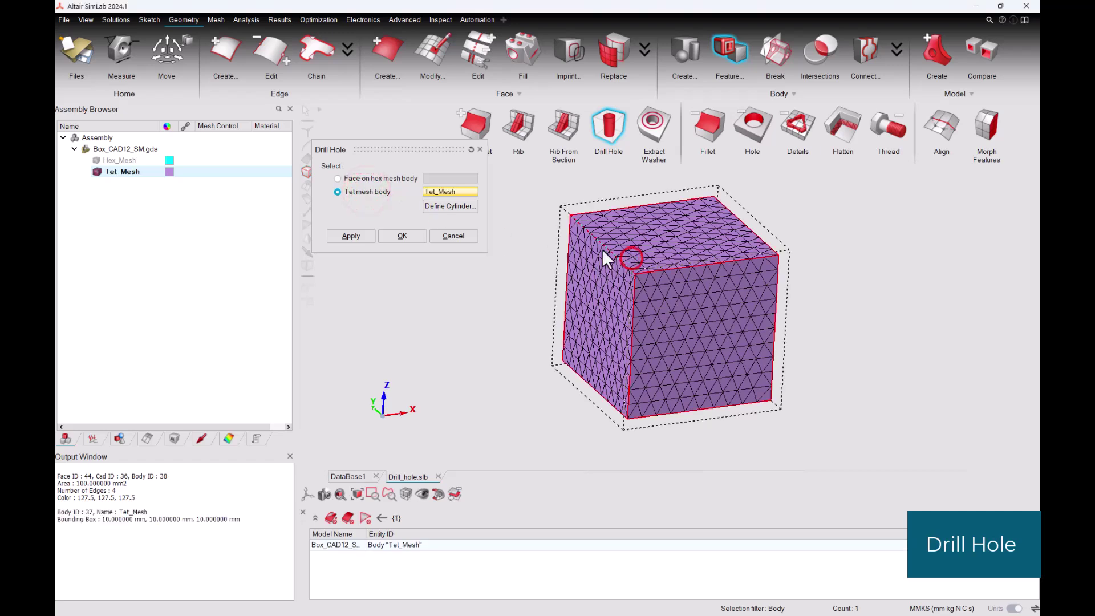
Define the drilling cylinder for the tet mesh along the Z axis with a 2 mm radius
left_click(450, 206)
left_click_drag(460, 177, 501, 192)
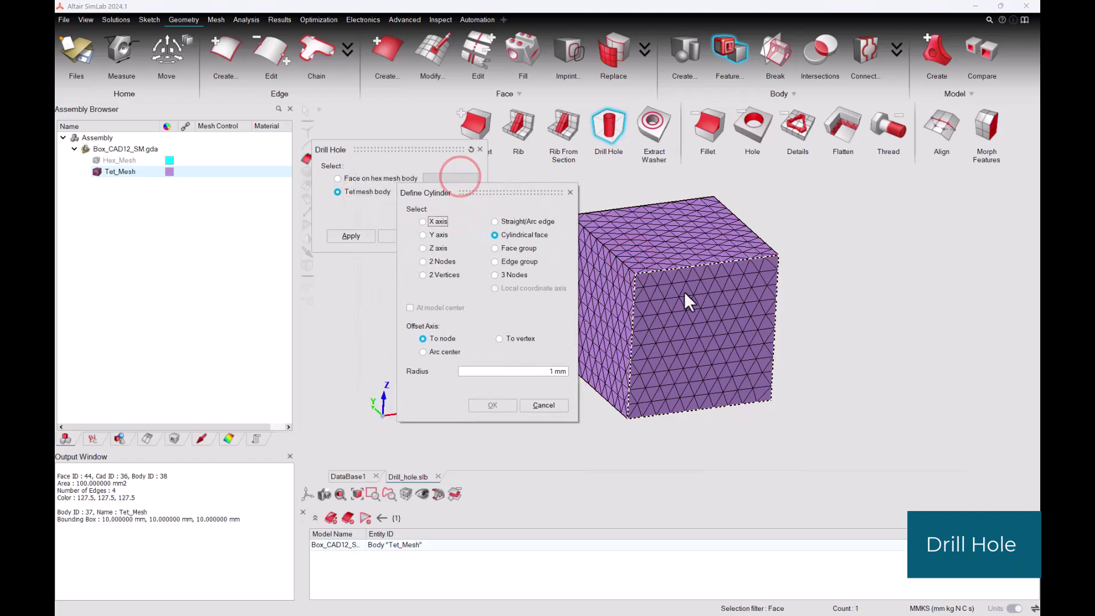
right_click_drag(685, 292, 725, 299)
left_click_drag(515, 189, 534, 191)
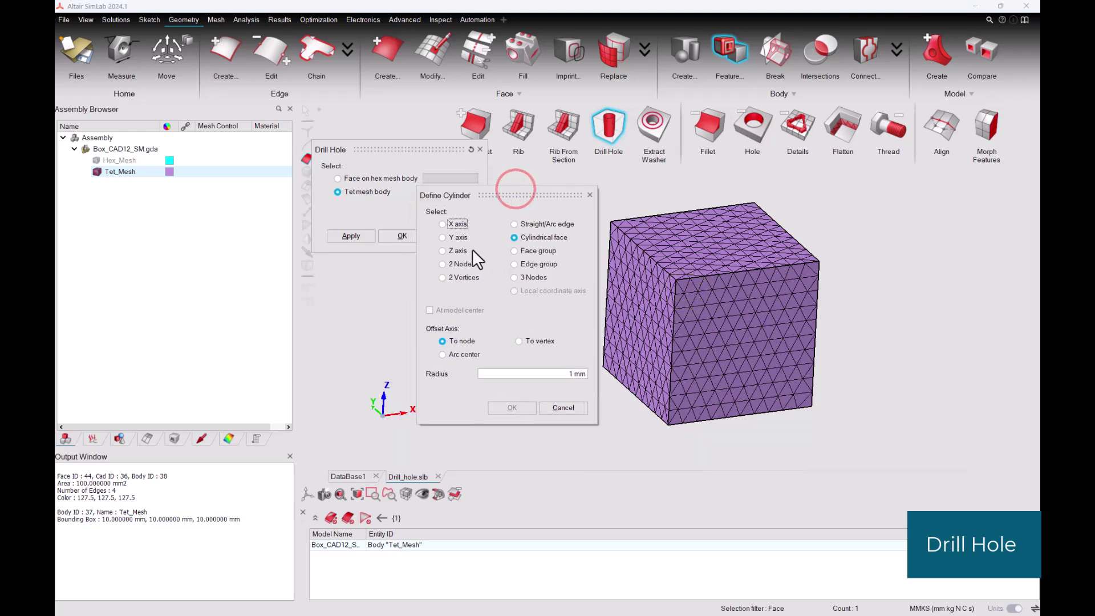
left_click(451, 250)
mouse_move(870, 337)
middle_mouse_down()
mouse_move(876, 329)
mouse_move(868, 340)
mouse_move(861, 331)
middle_mouse_up()
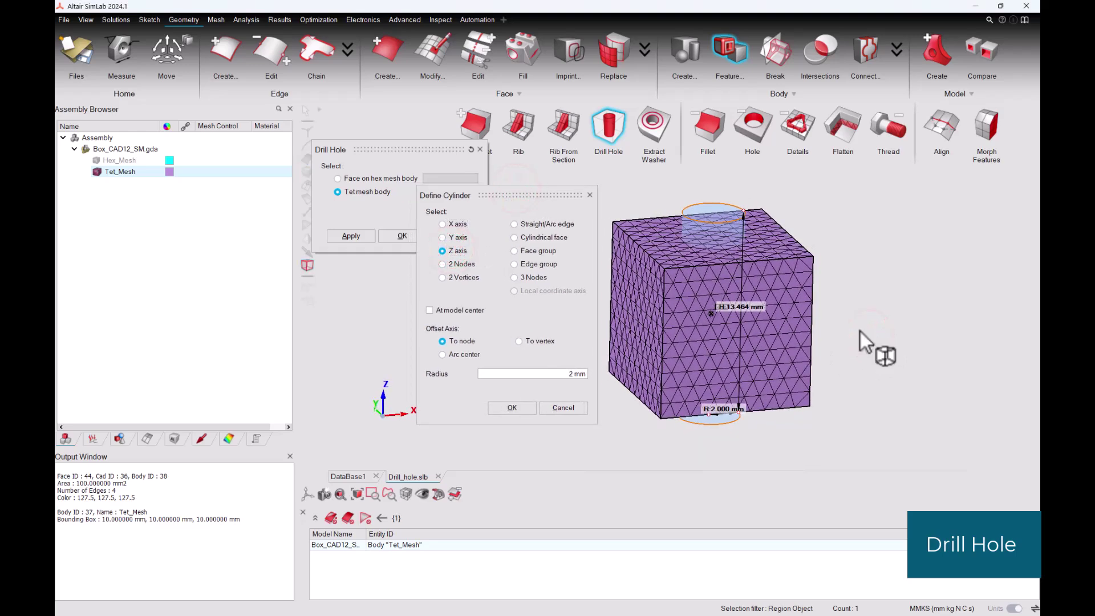
left_click(511, 407)
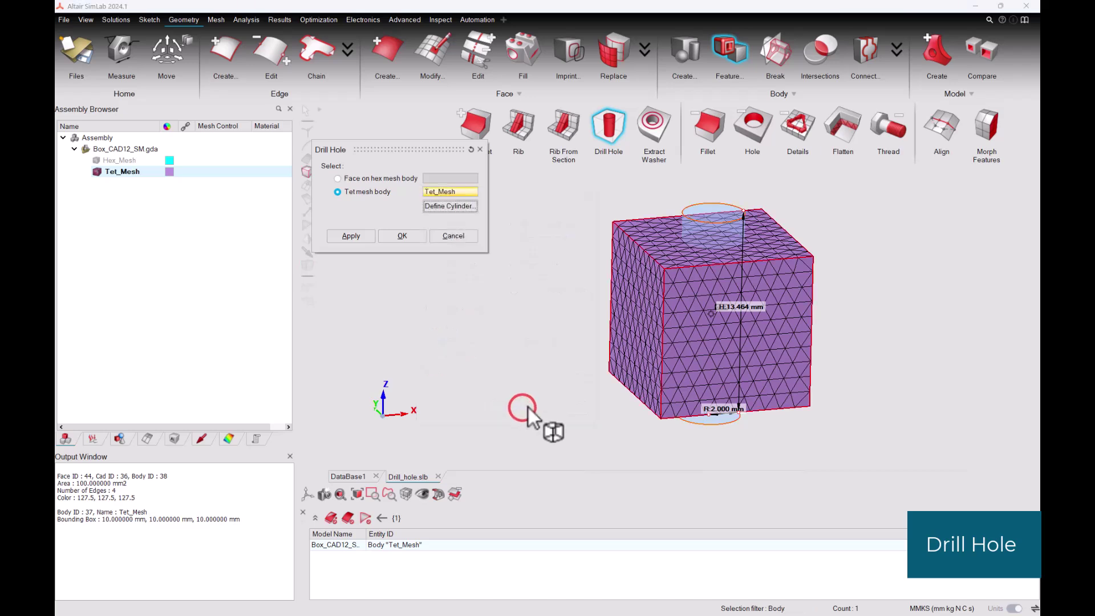
Drill the defined cylindrical hole through the Tet_Mesh cube and view the drilled body up close
left_click(413, 236)
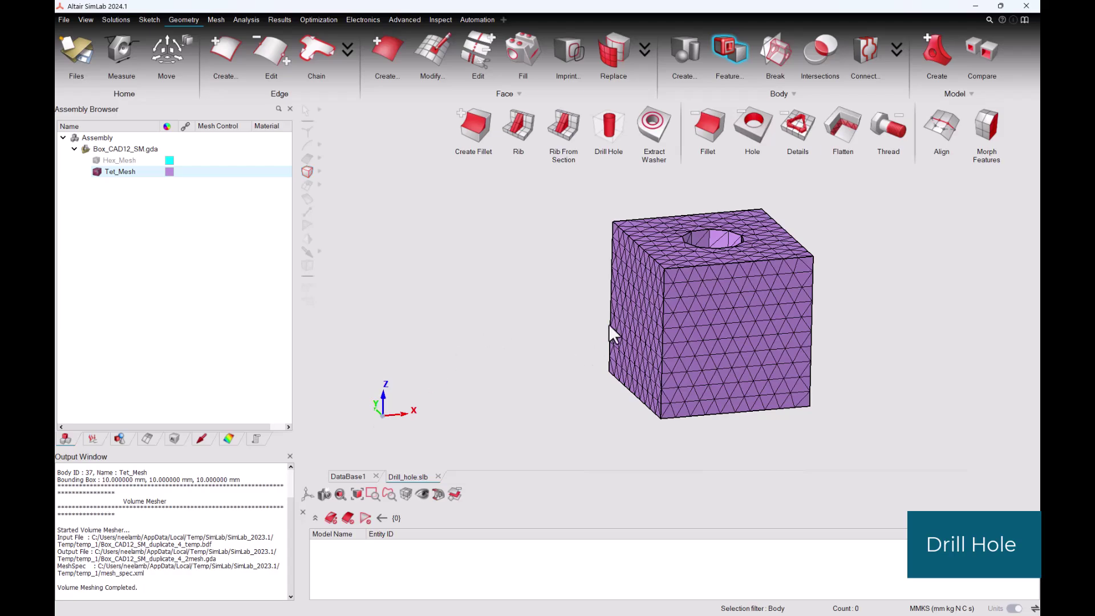
right_click_drag(622, 326, 599, 328)
scroll(685, 328, "up", 1)
right_click_drag(700, 342, 665, 328)
scroll(664, 326, "up", 1)
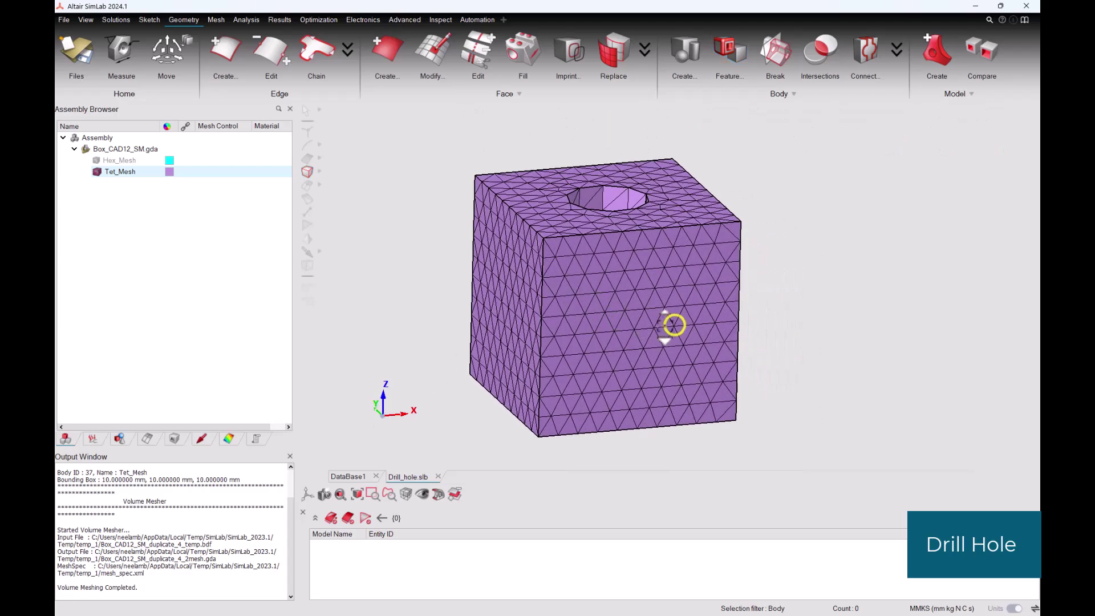
middle_click_drag(674, 325, 414, 445)
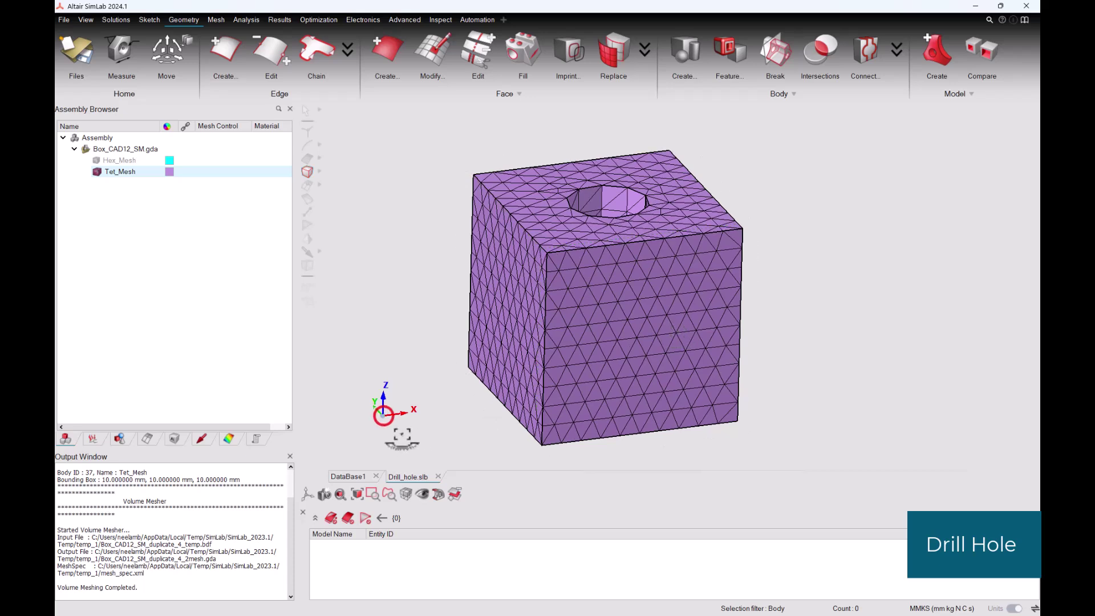